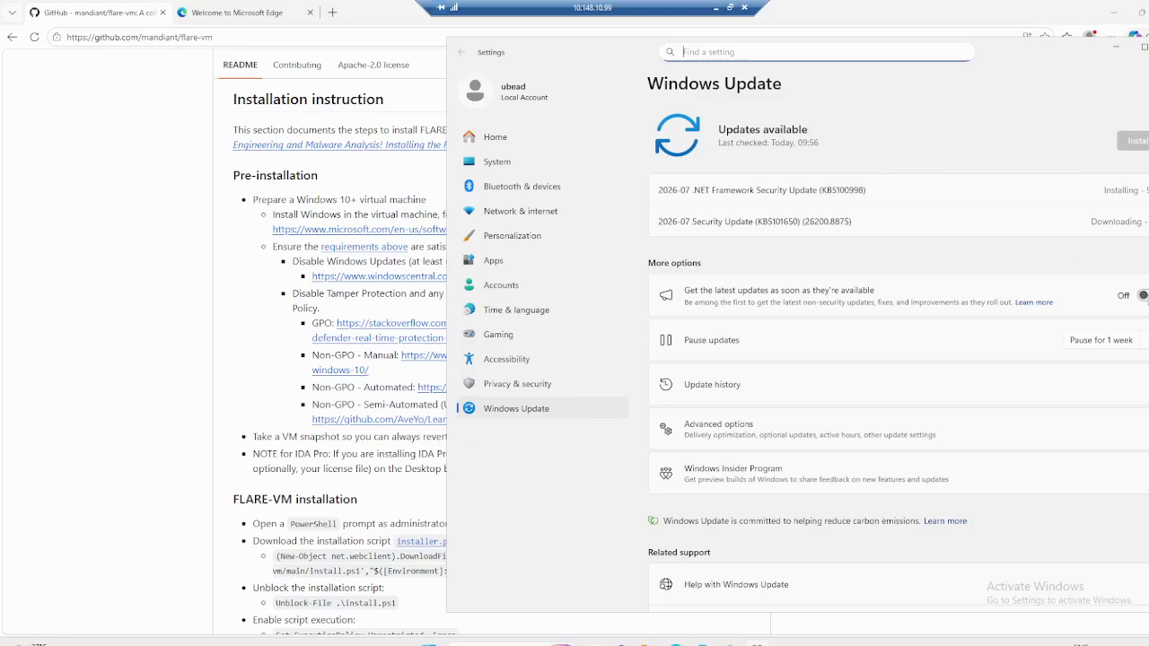
Pause Windows updates for 1 week and open the advanced update options
click(1102, 342)
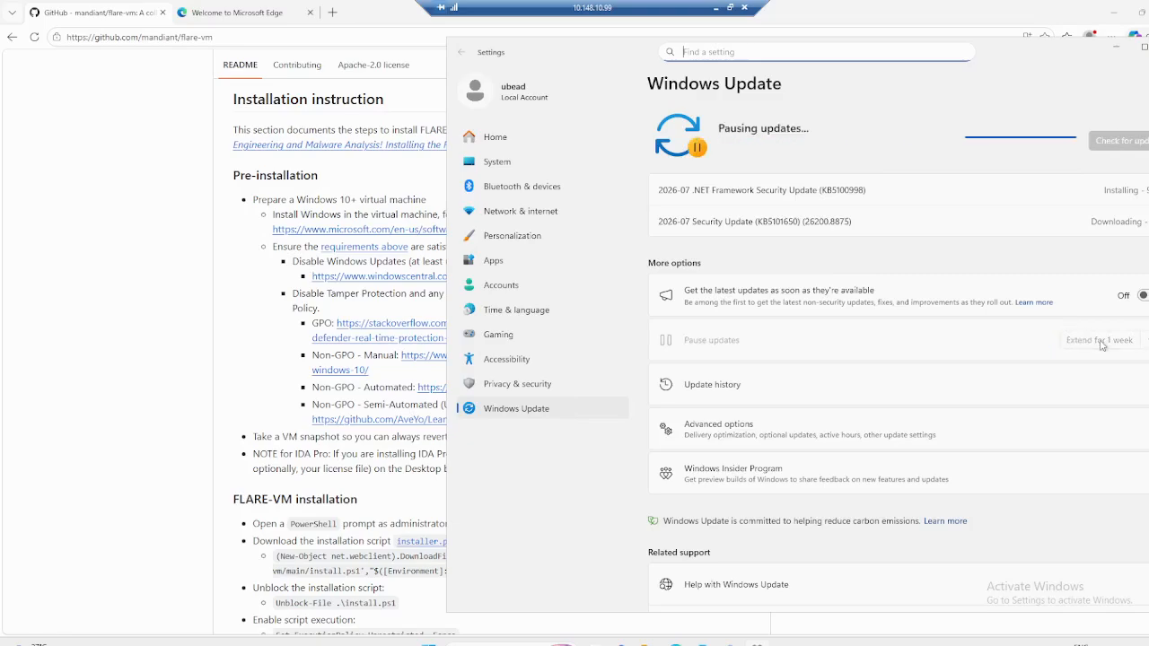
click(741, 431)
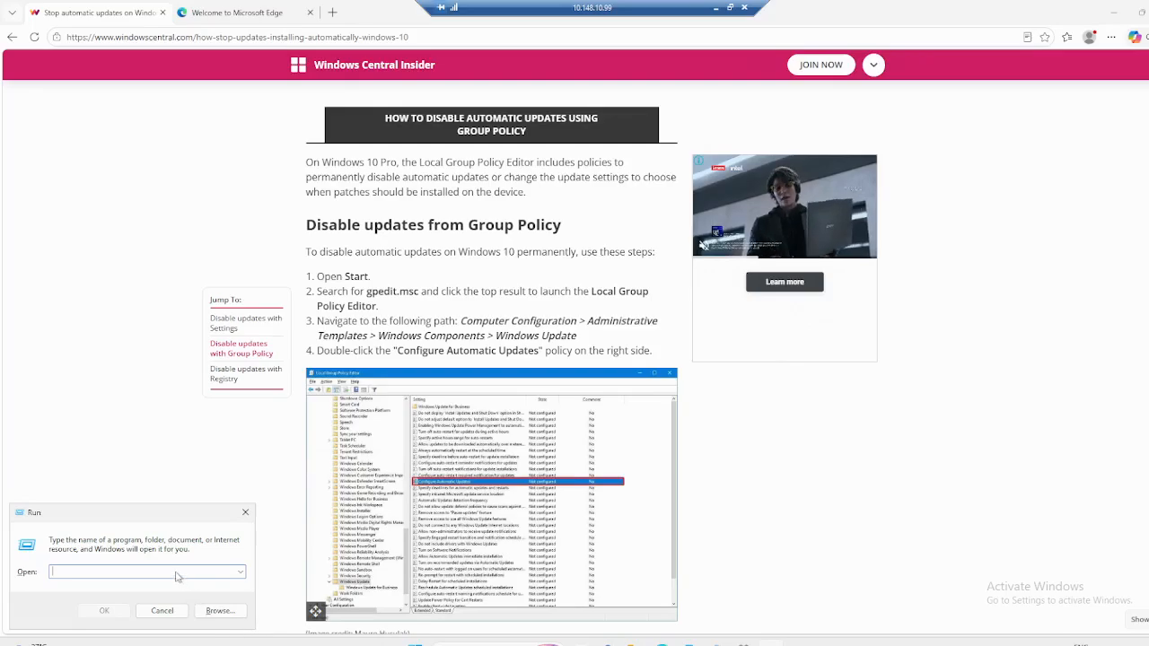
Launch the Local Group Policy Editor by running gpedit.msc
text(gpe)
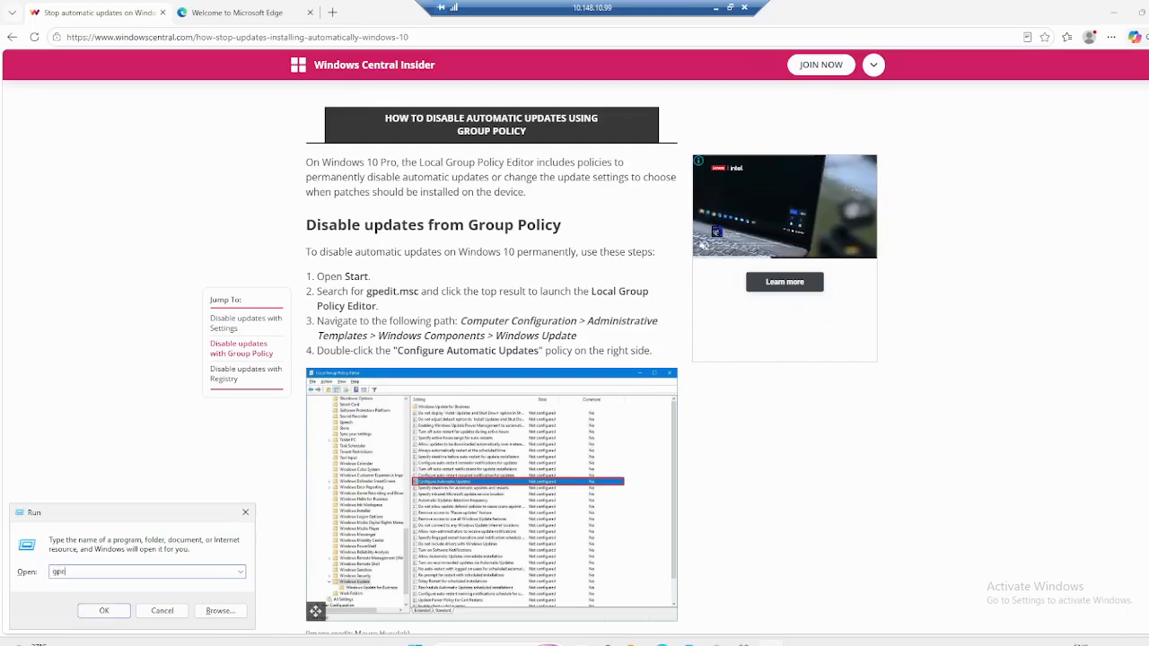
text(dit.msc)
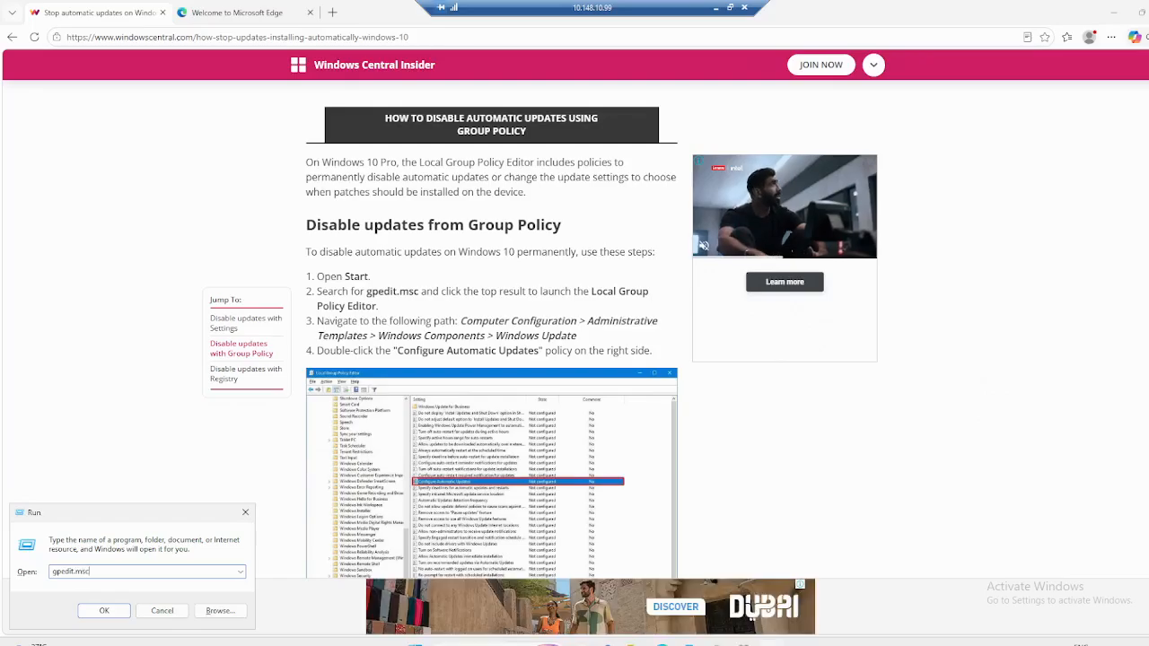
key(Return)
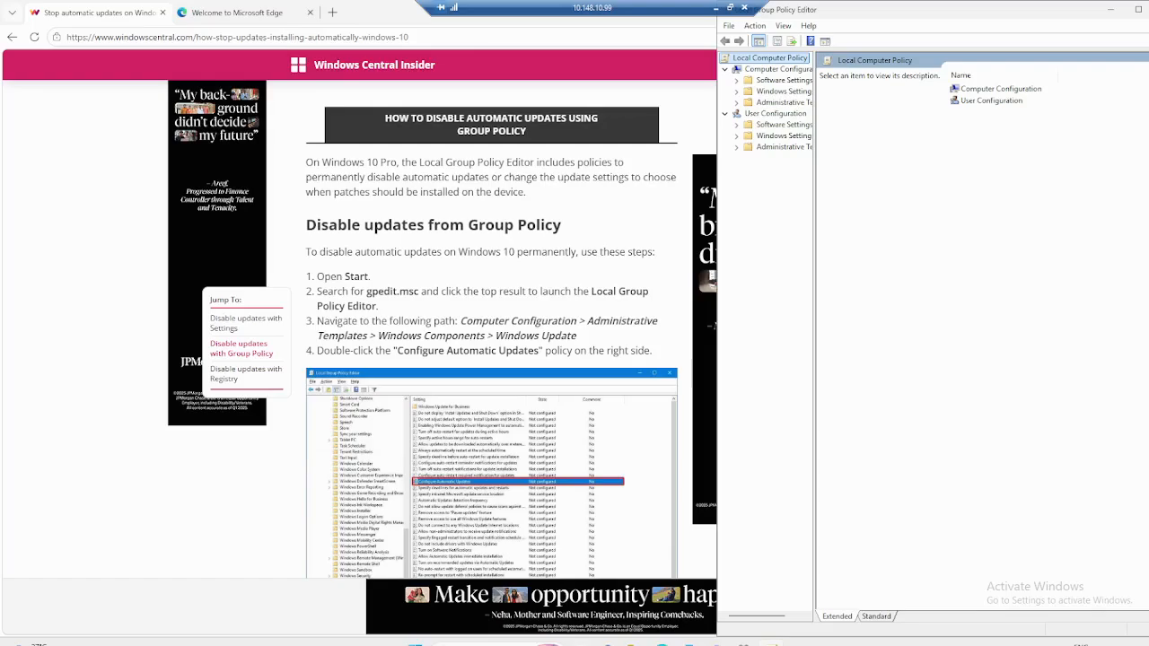
Run gpedit.msc again to get a second policy editor window and move it clear of the article text
key(super)
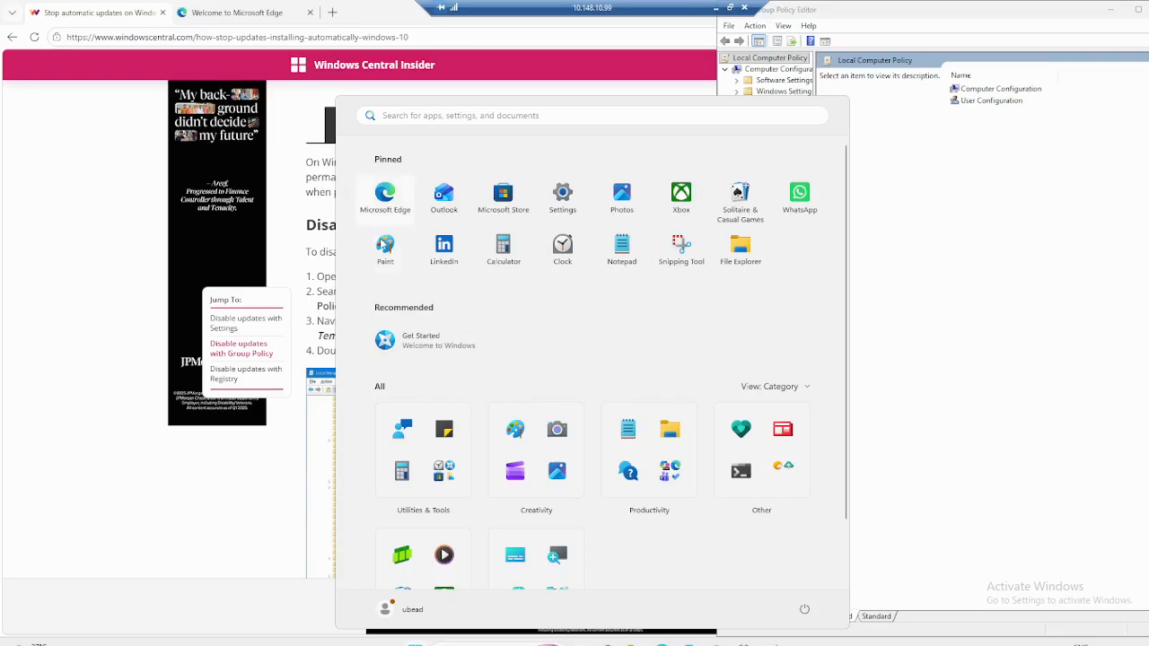
key(super+r)
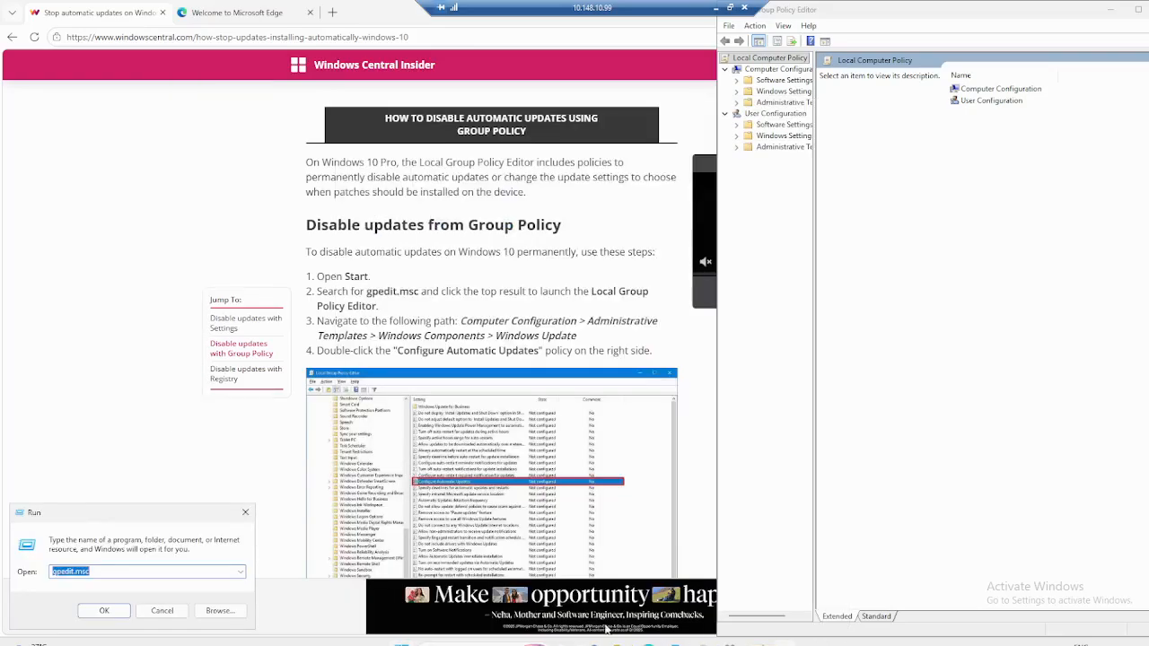
click(104, 610)
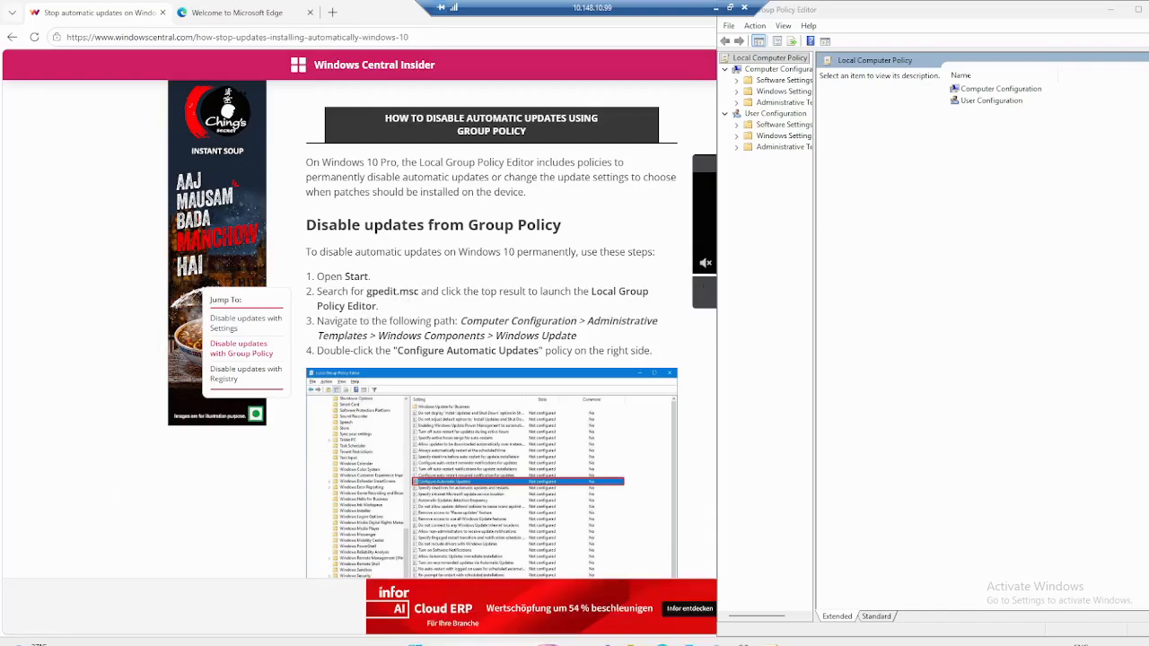
drag(818, 124, 903, 135)
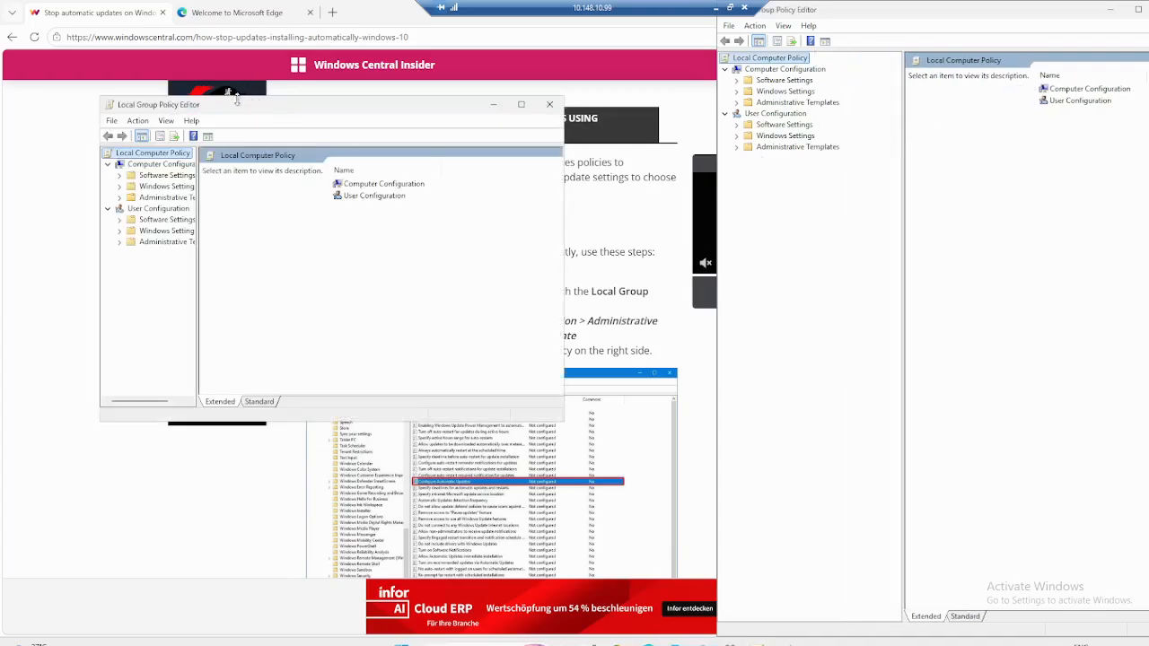
drag(265, 109, 863, 168)
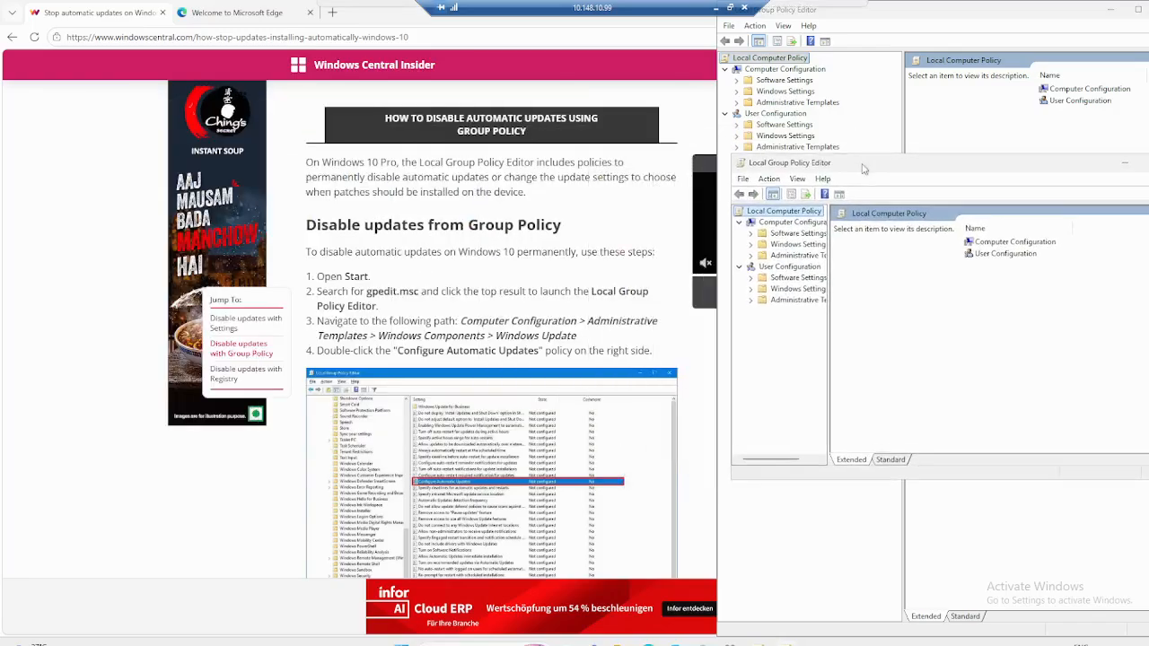
Navigate to Computer Configuration > Administrative Templates > Windows Components > Windows Update in the second policy editor window
click(810, 224)
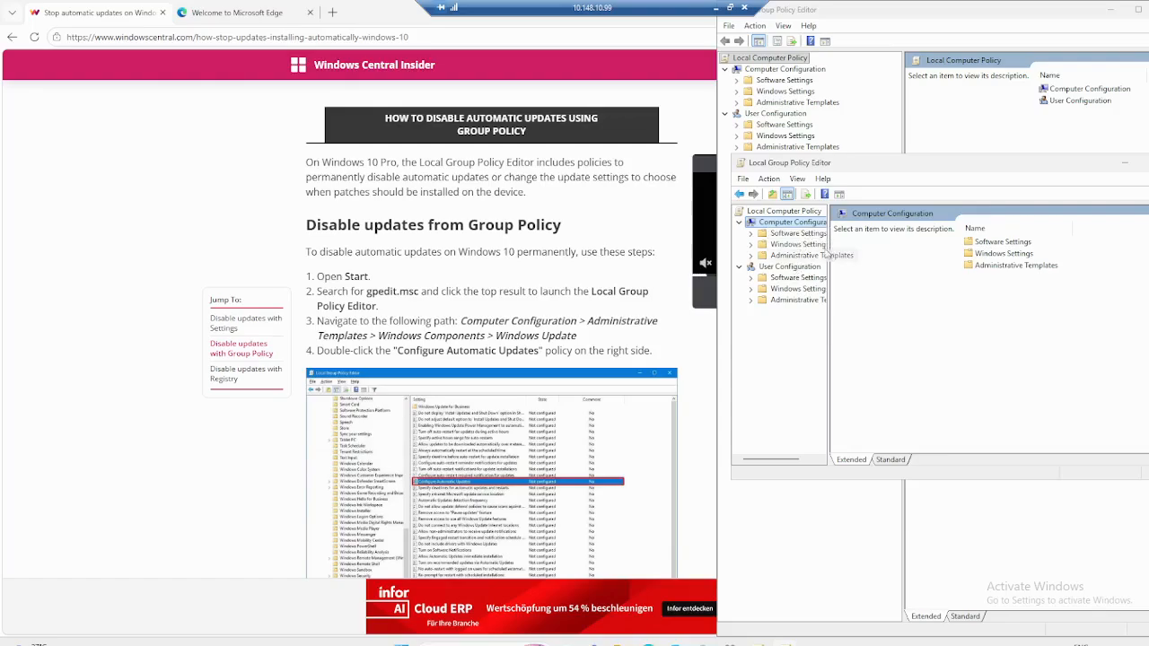
double_click(988, 268)
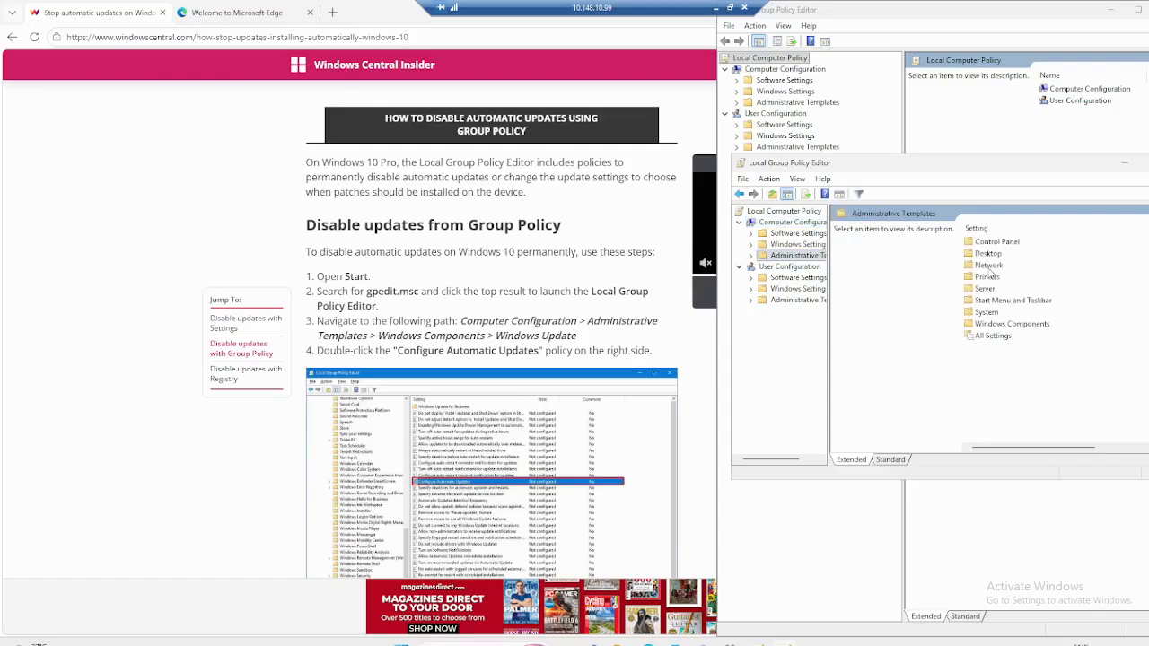
double_click(1006, 325)
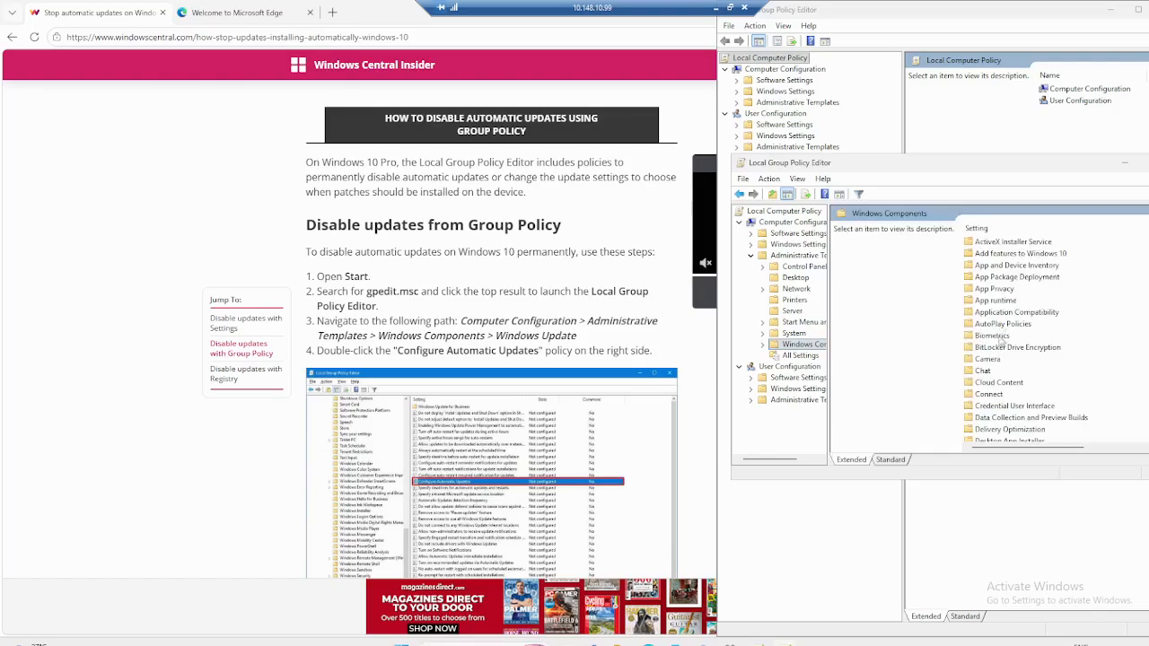
scroll(999, 418, down, 15)
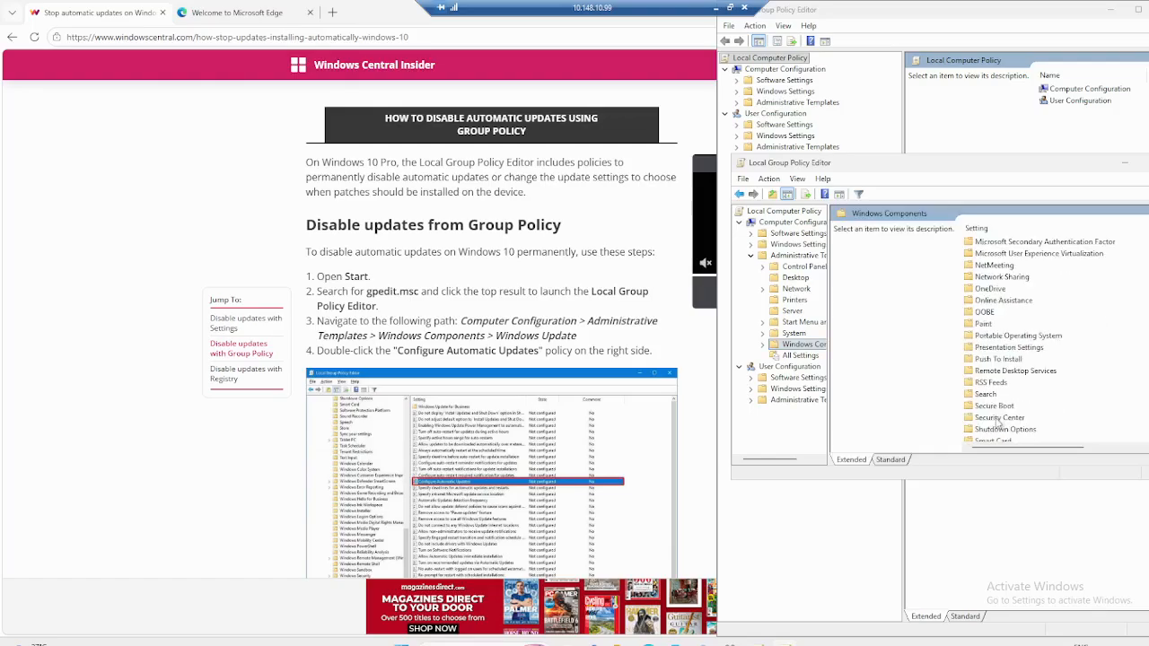
scroll(998, 422, down, 9)
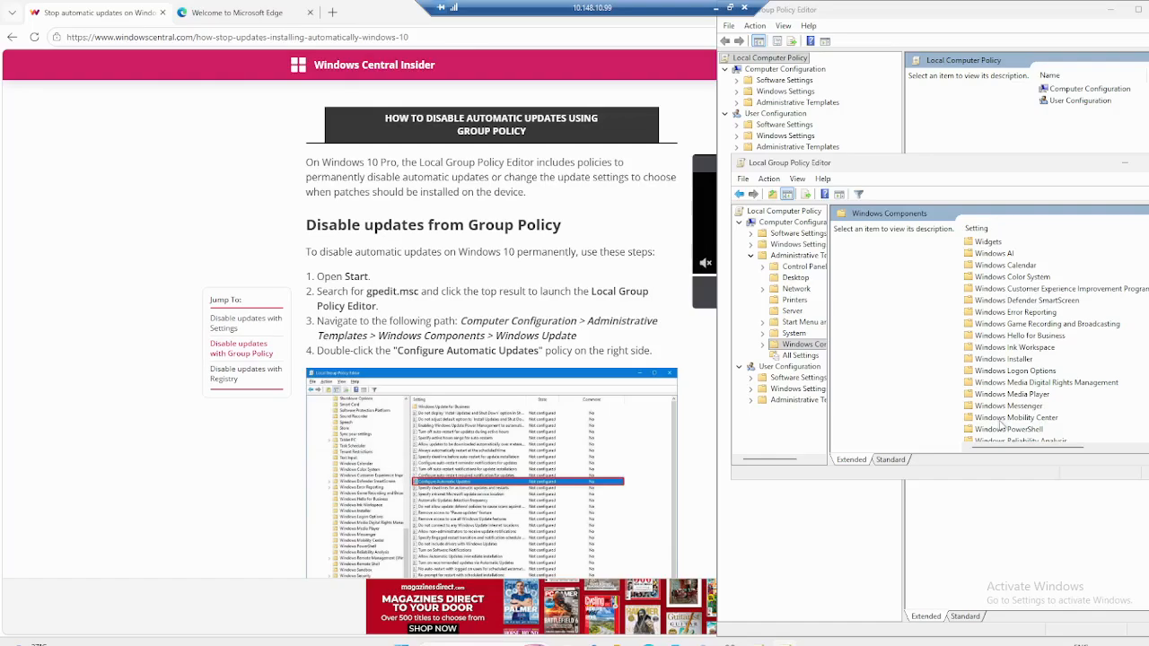
scroll(999, 423, down, 3)
double_click(995, 417)
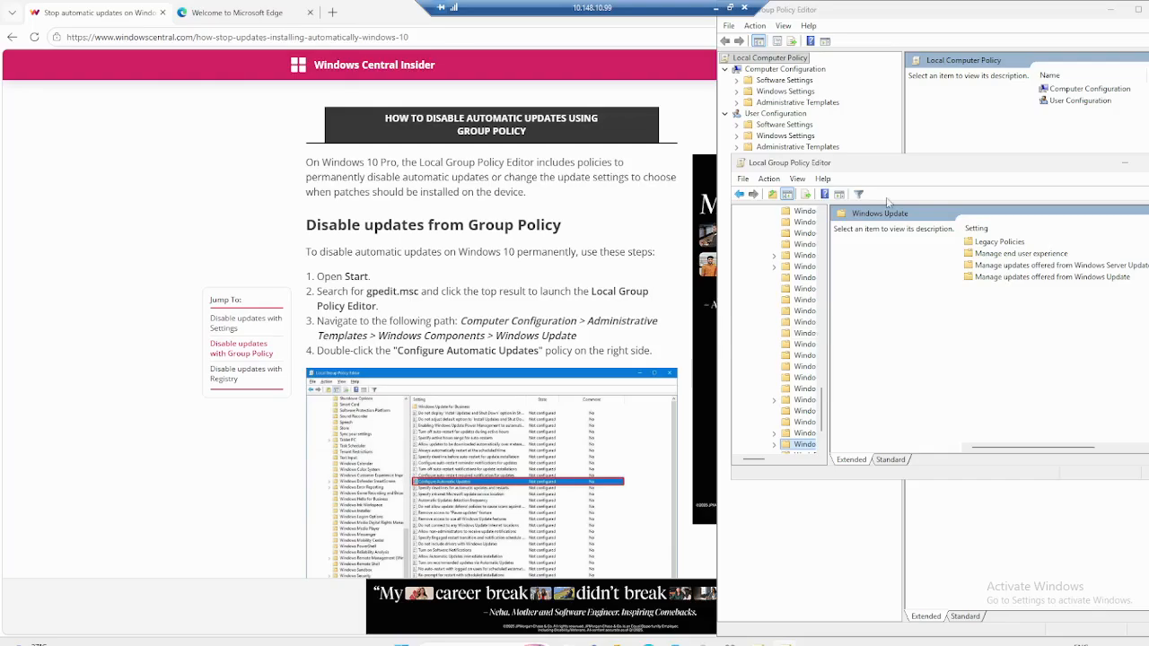
Widen the policy tree, show the policies under Windows Update > Manage updates offered from Windows Update, and maximize the editor window
drag(871, 171, 404, 177)
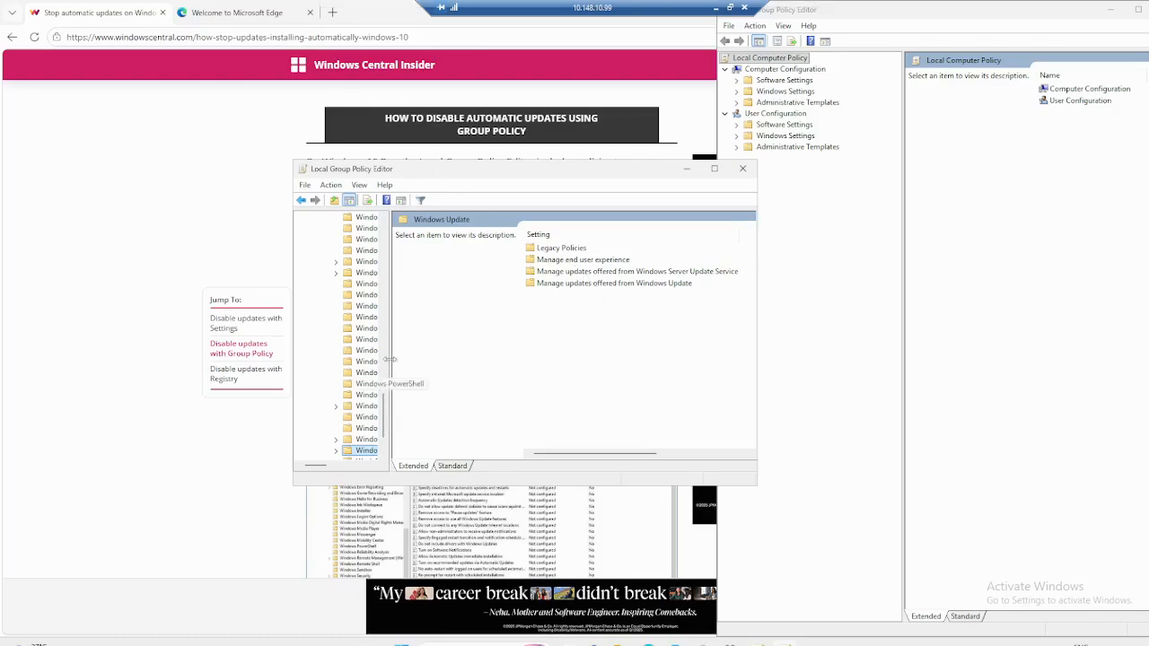
drag(396, 357, 563, 357)
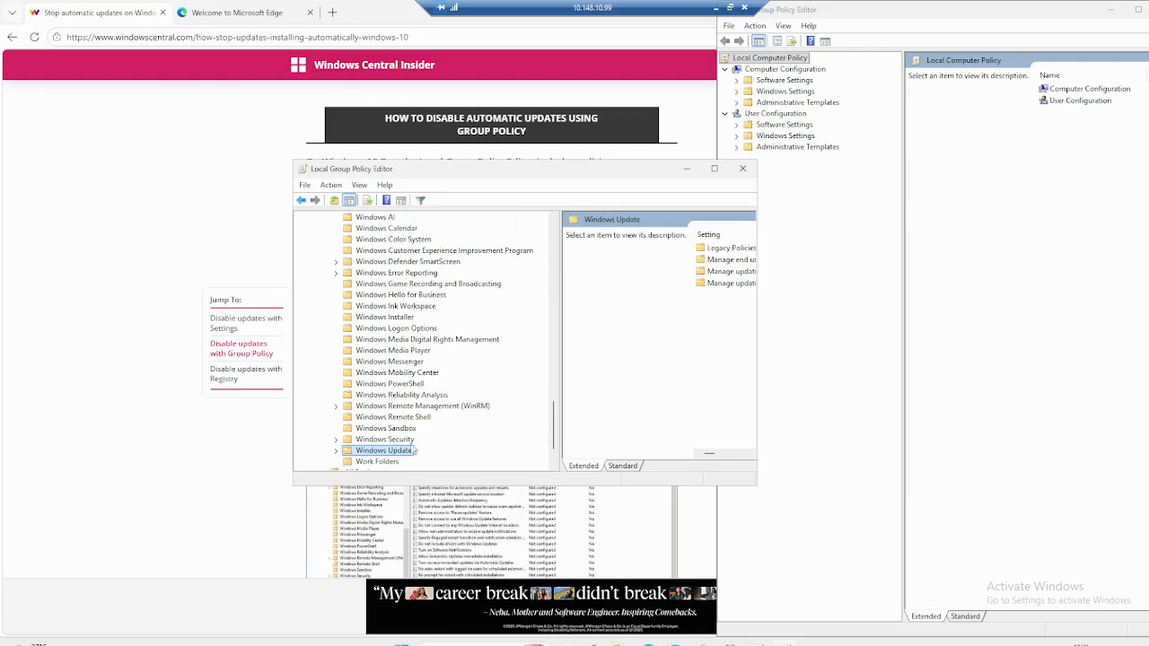
click(337, 451)
scroll(410, 449, down, 2)
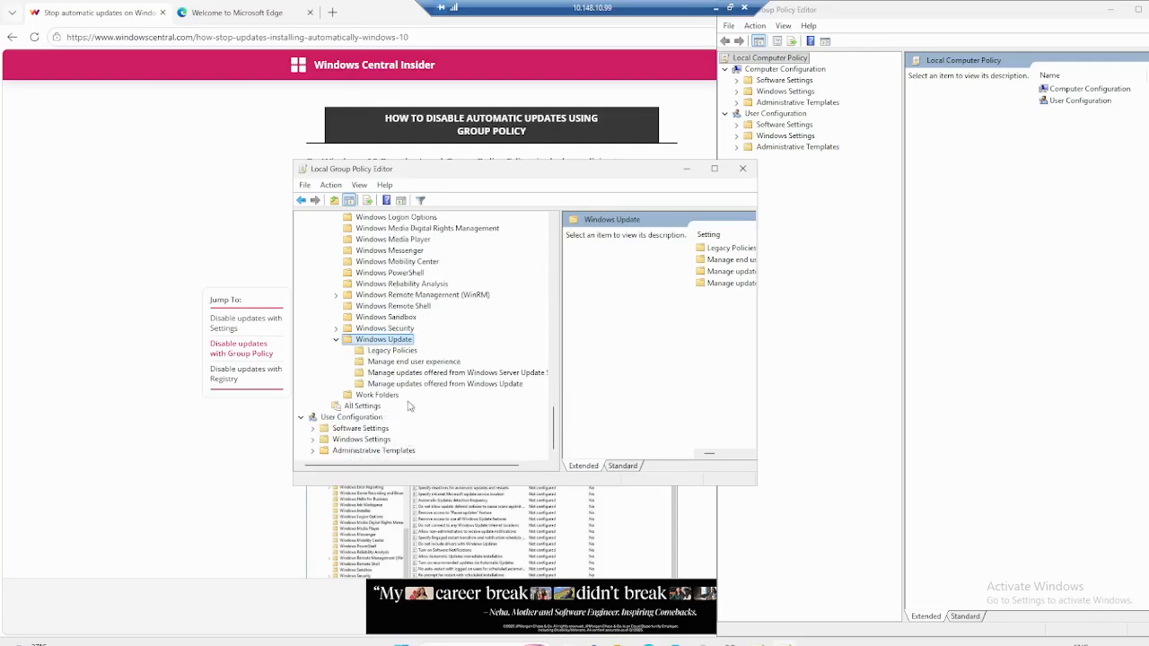
click(409, 385)
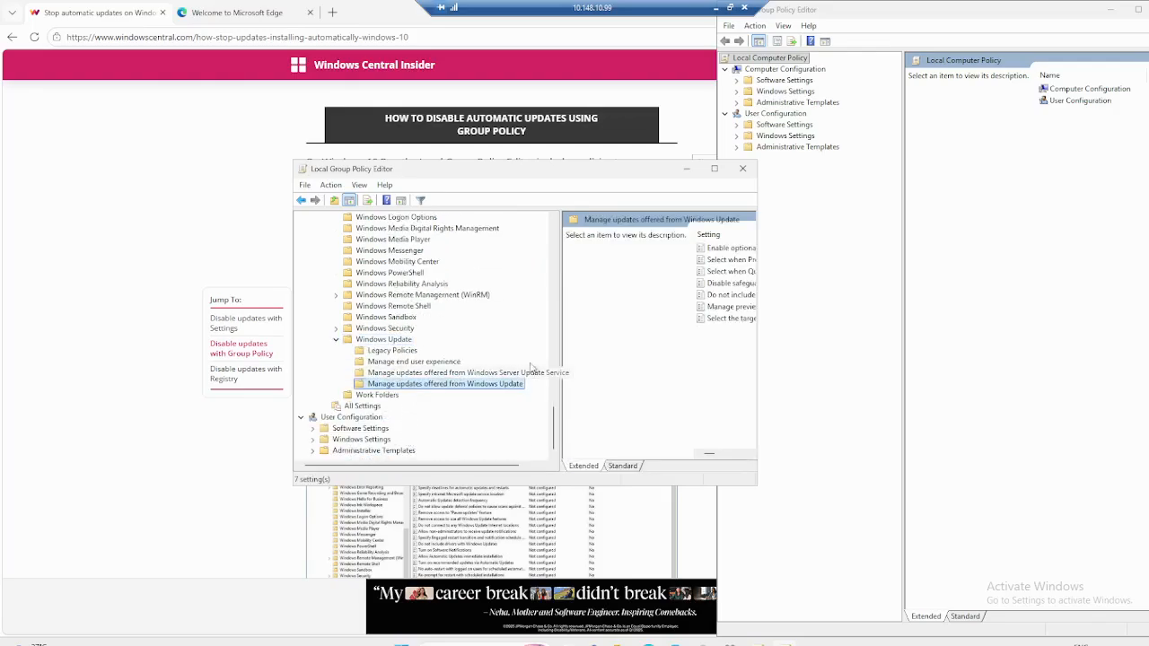
drag(604, 172, 870, 79)
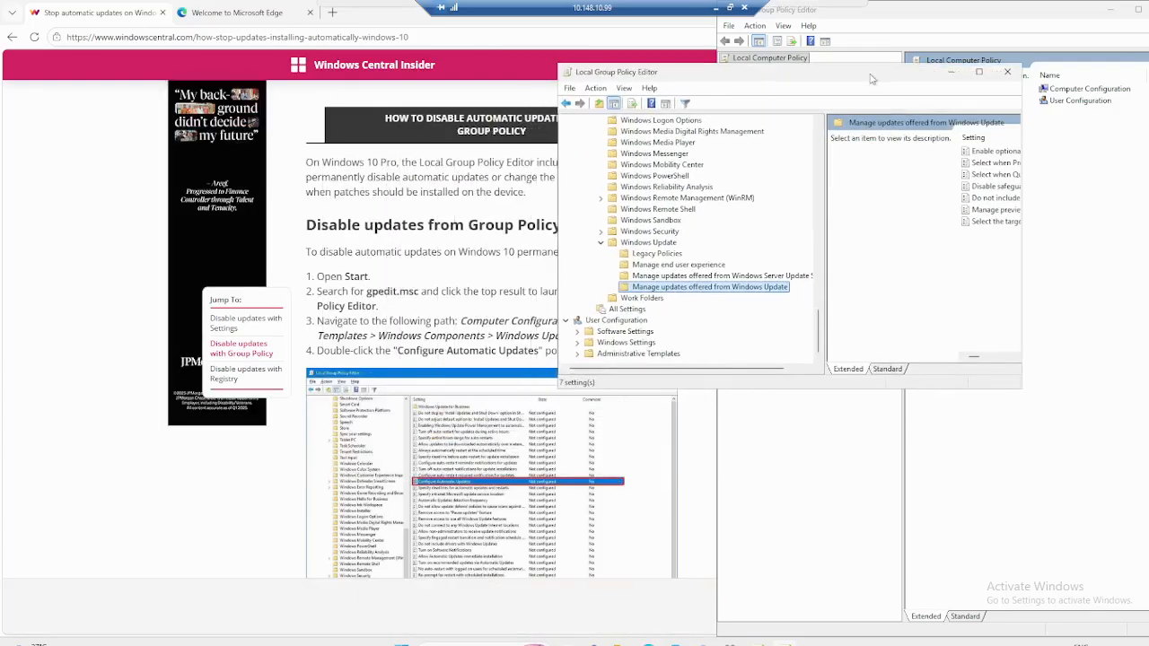
click(979, 74)
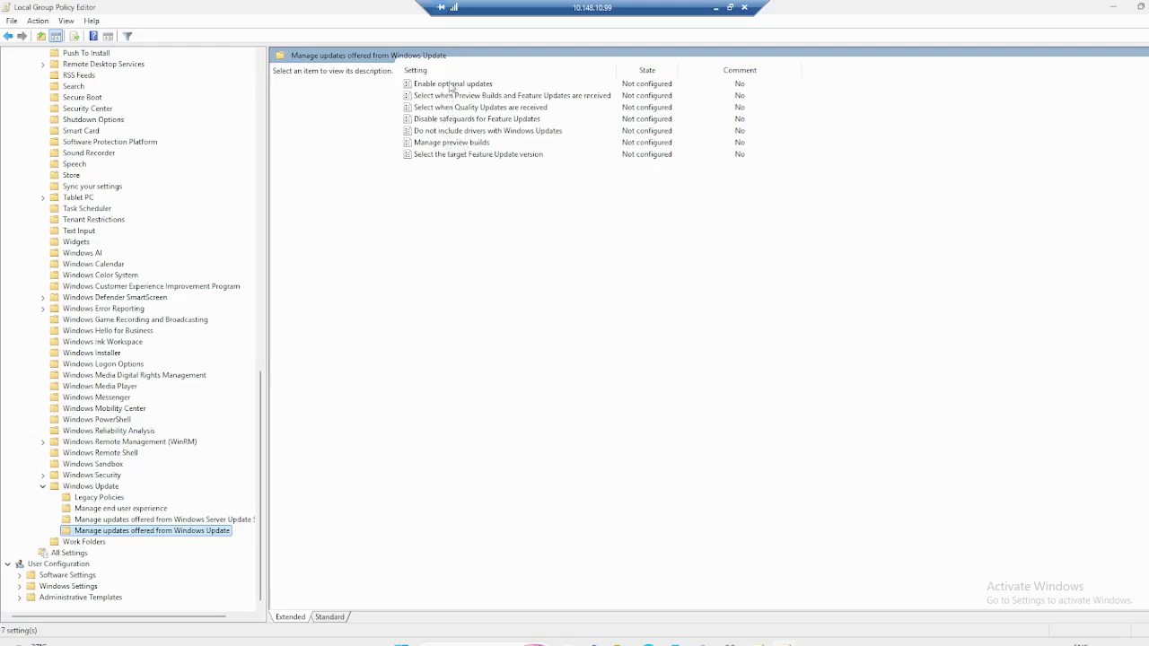
Set the Automatic Updates detection frequency policy under Manage updates offered from Windows Server Update Service to Disabled
click(143, 520)
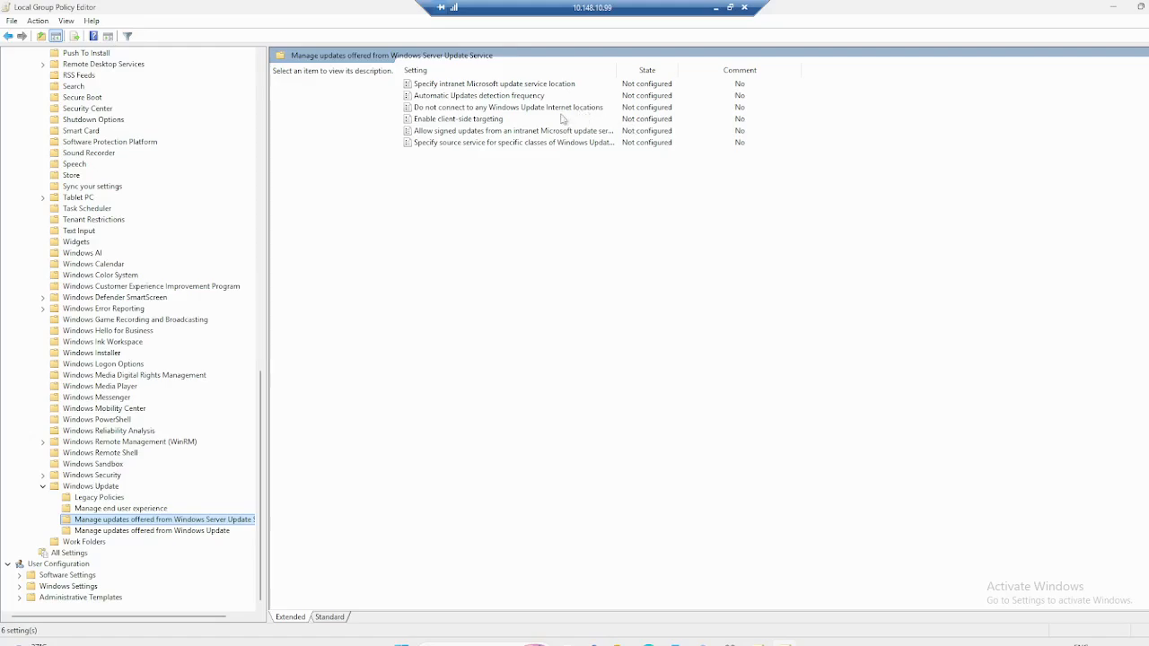
click(469, 96)
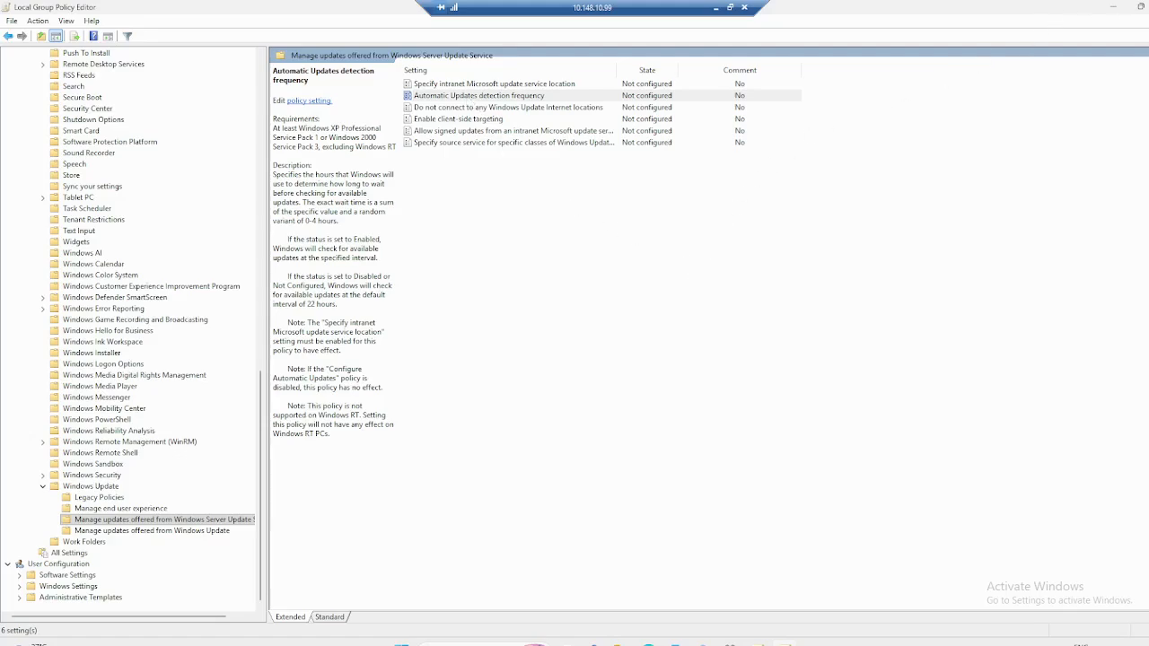
key(Return)
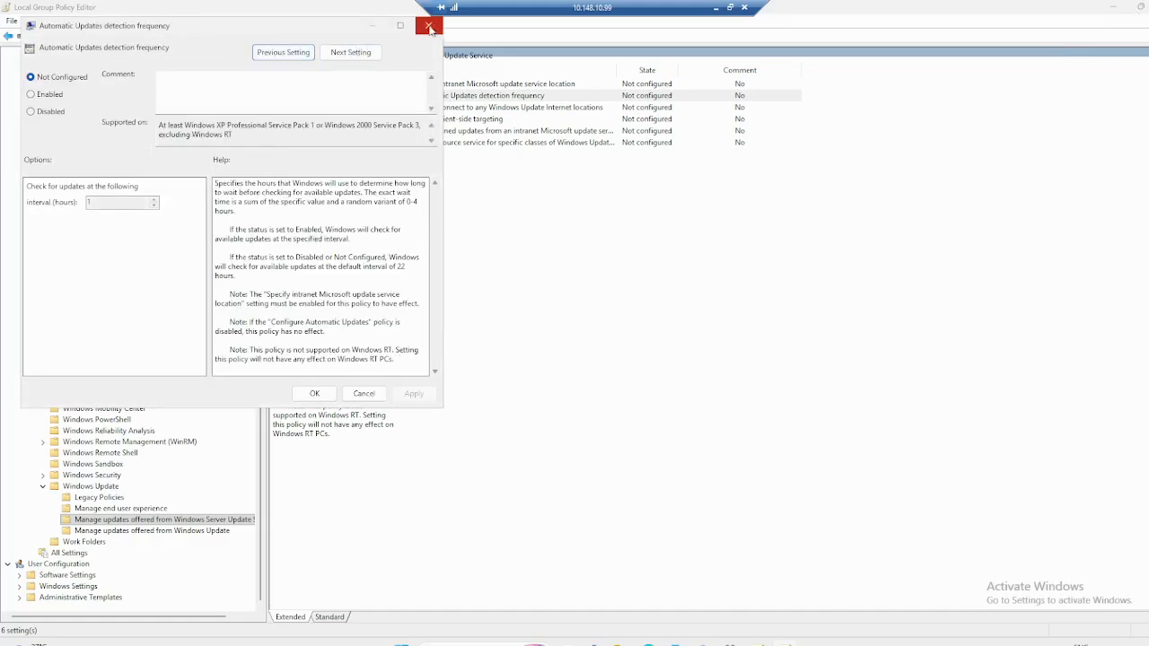
click(45, 112)
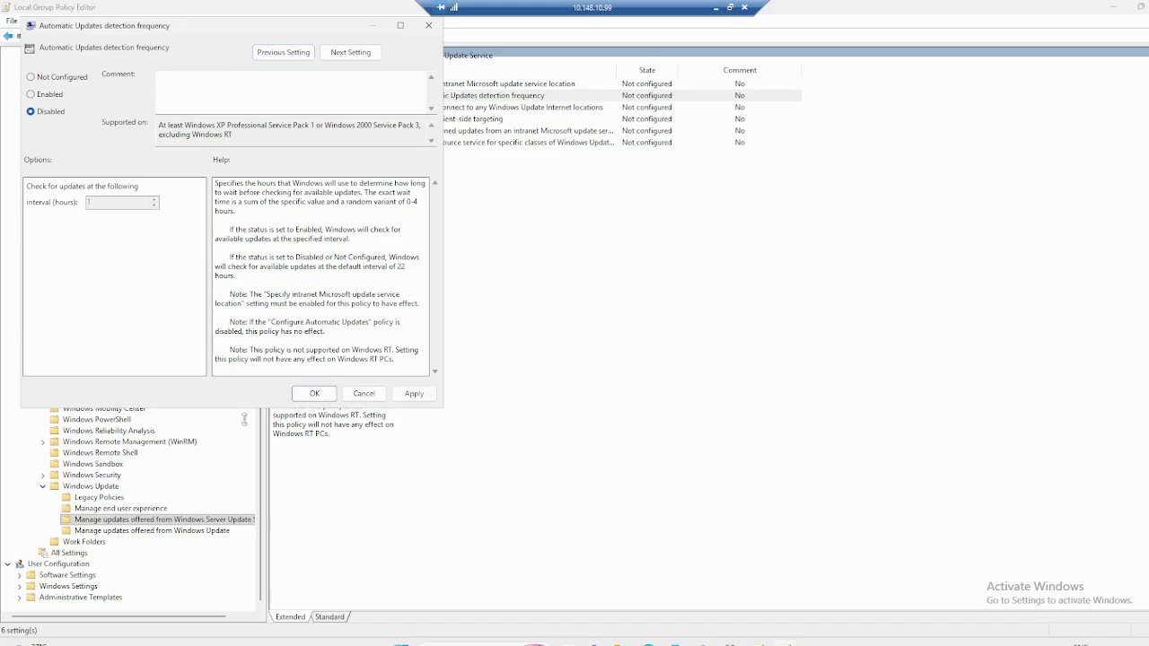
click(314, 395)
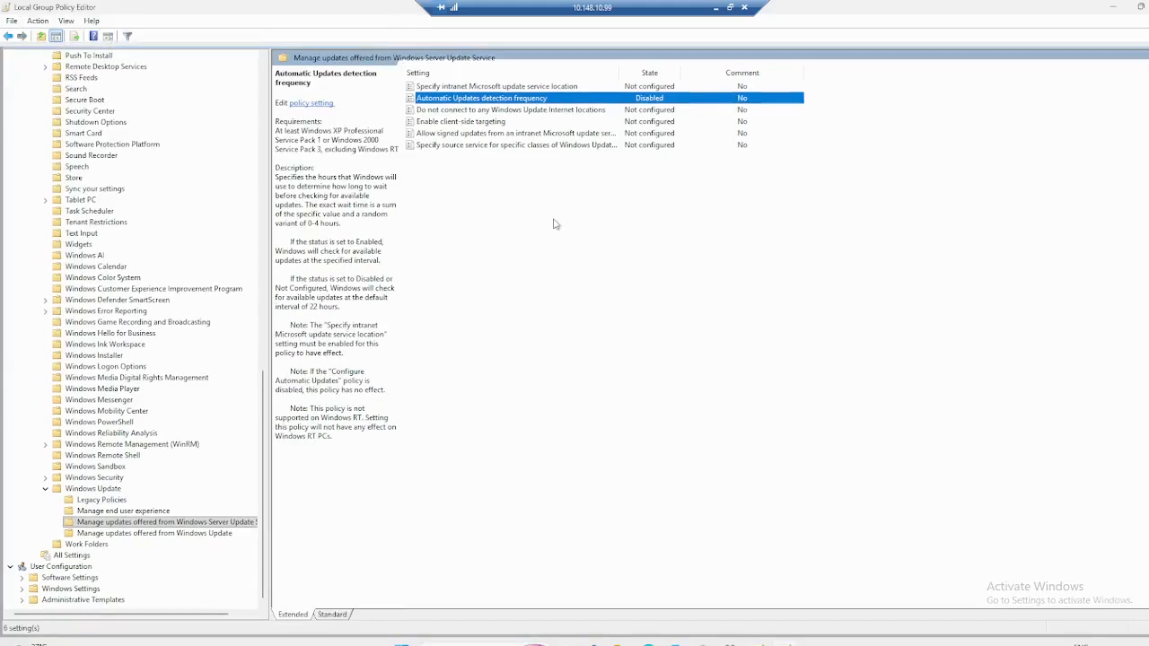
View the Manage updates offered from Windows Update policies and return to the Windows Central article in the browser
click(114, 535)
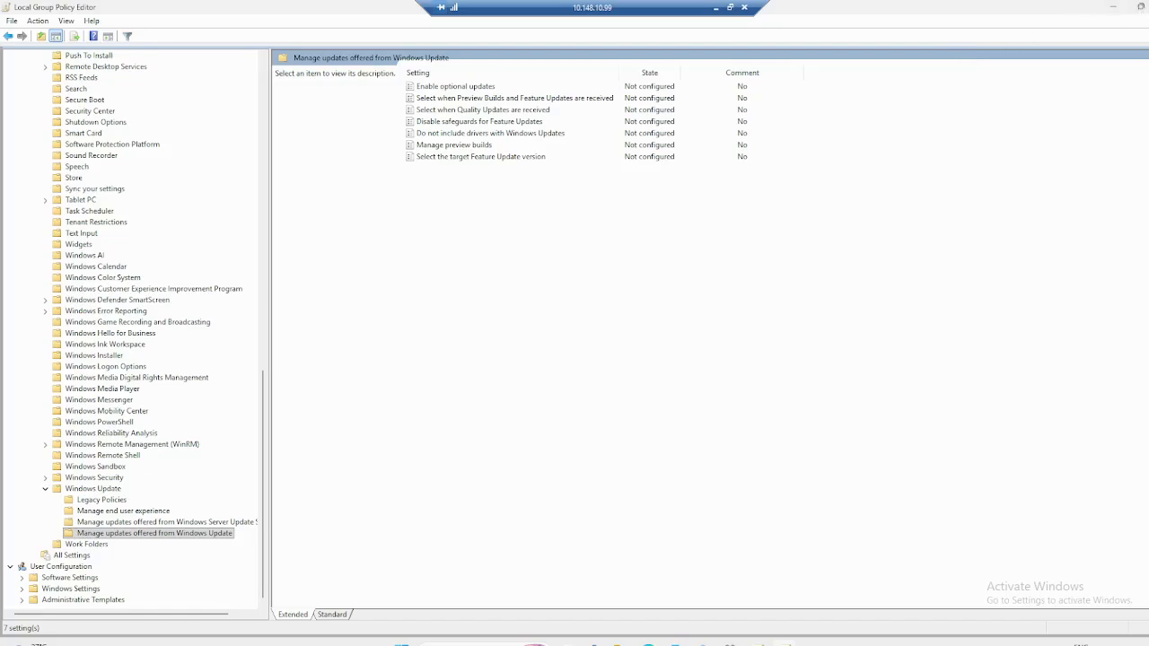
click(1141, 7)
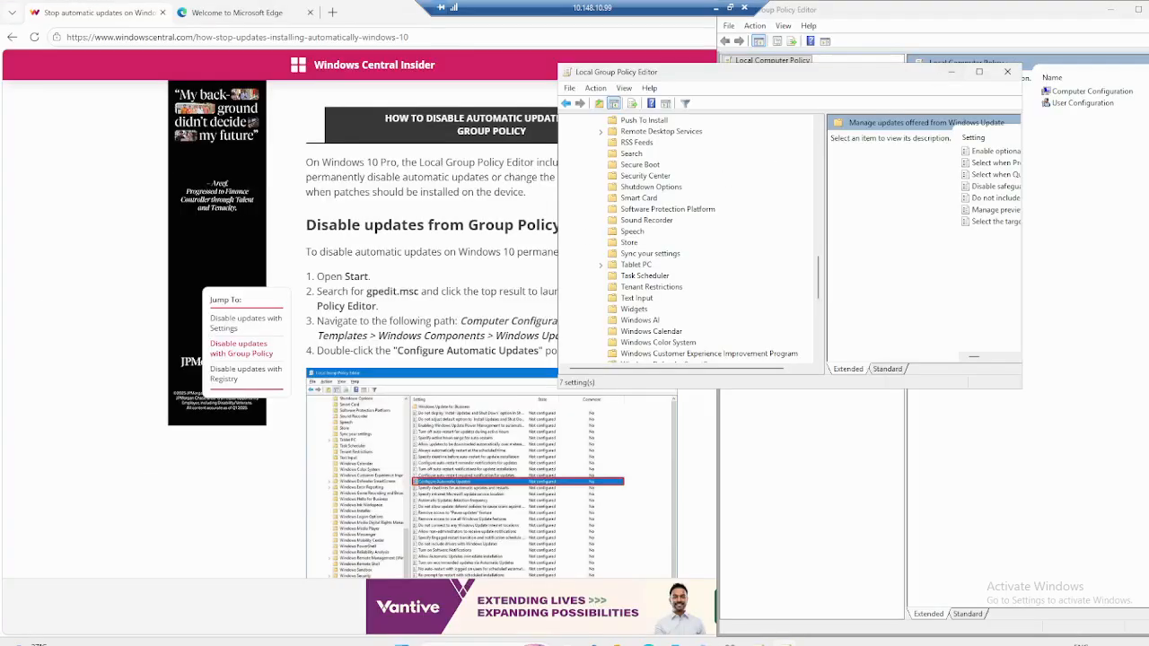
key(alt+Tab)
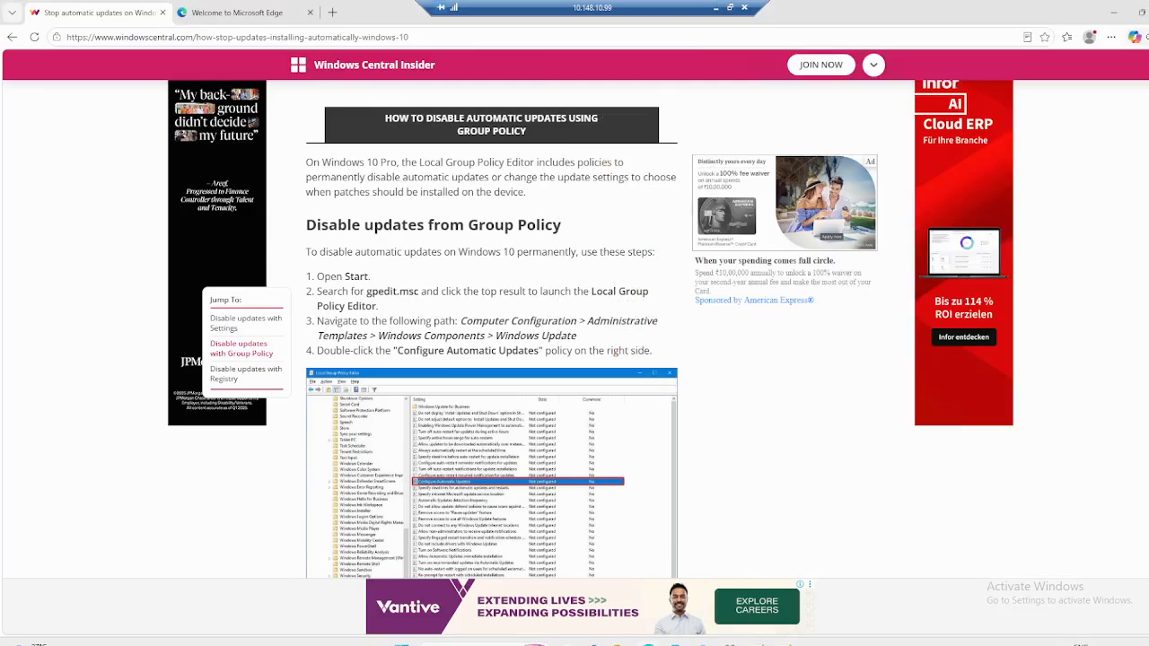
Read the article's instructions for disabling and limiting automatic updates with Group Policy and for disabling them from the Registry
scroll(398, 346, down, 3)
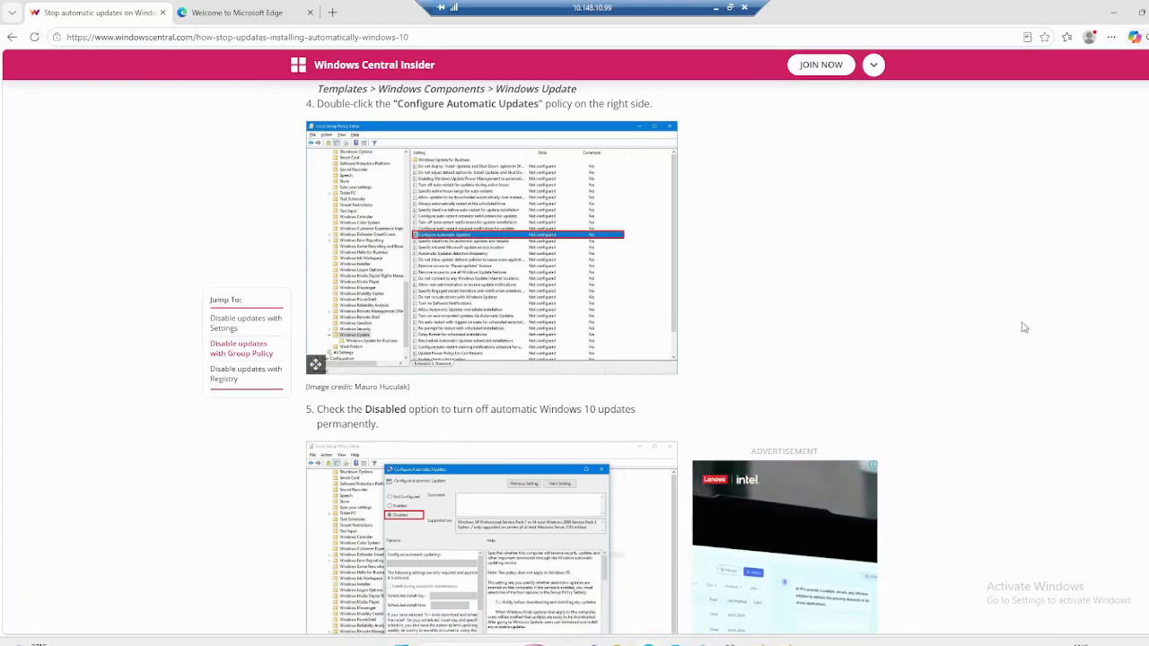
scroll(1020, 320, down, 5)
scroll(1091, 345, down, 3)
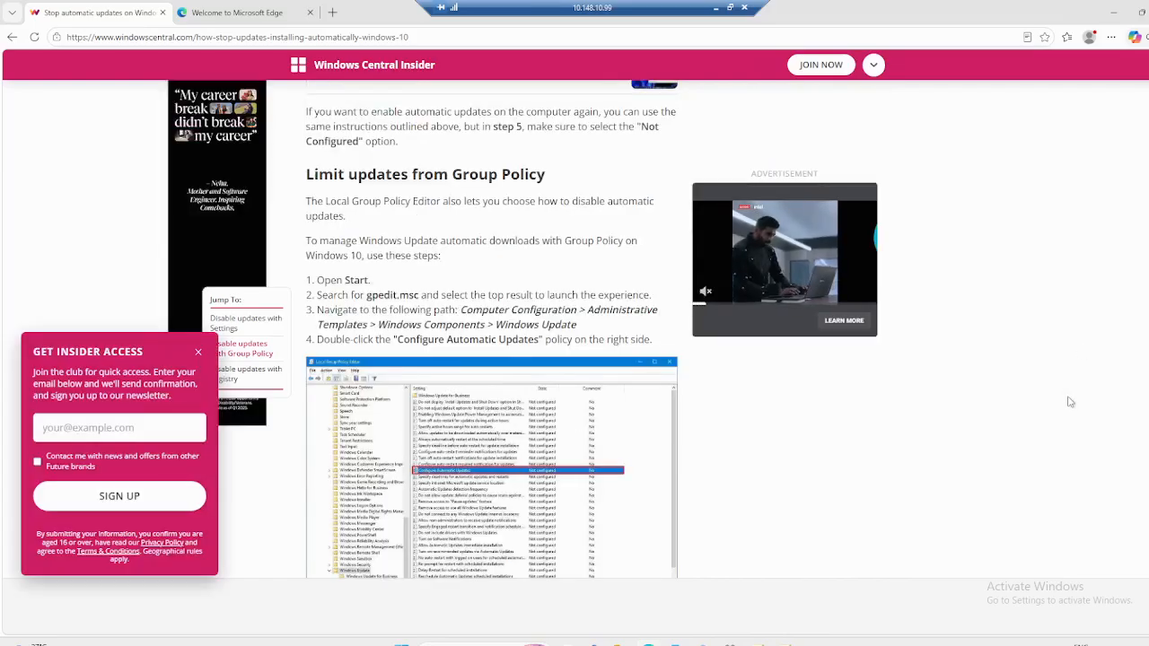
scroll(1069, 402, down, 3)
scroll(1068, 402, down, 3)
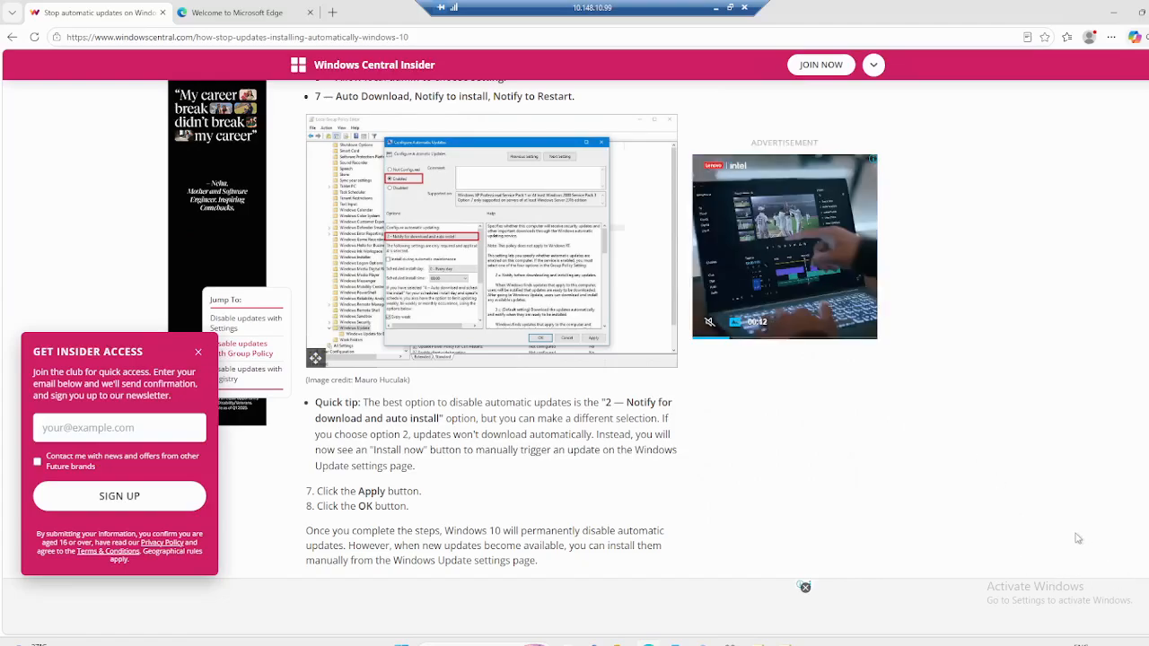
scroll(802, 589, down, 2)
scroll(799, 587, down, 2)
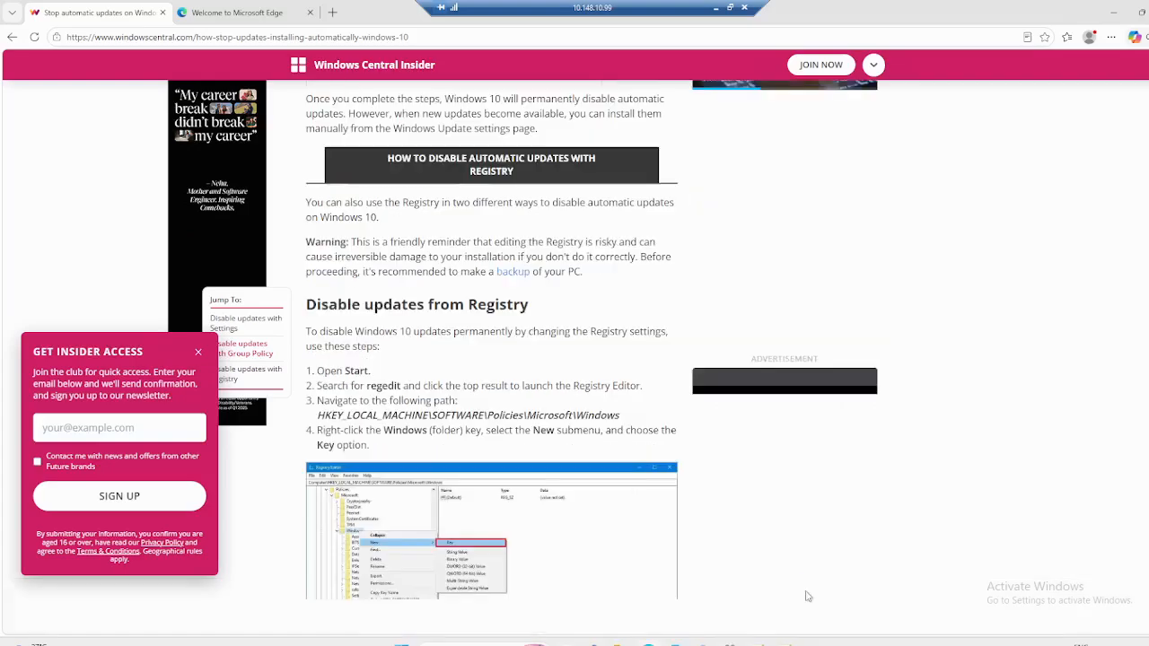
scroll(800, 587, down, 2)
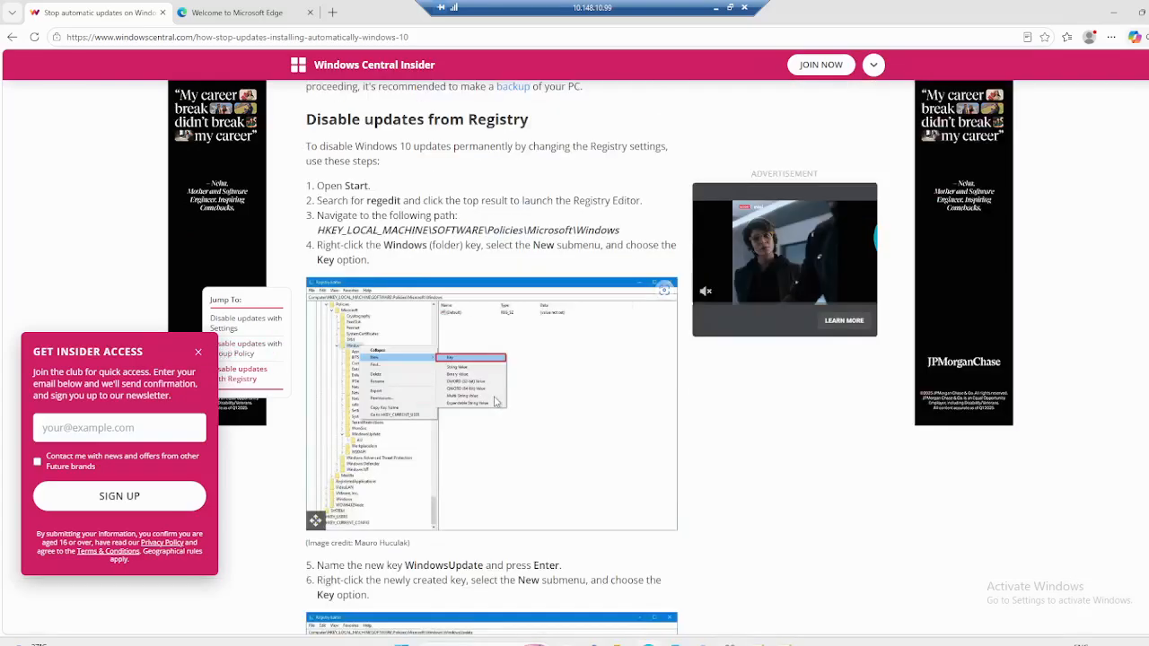
Try to launch the Registry Editor by running regedit.msc, and dismiss the error
scroll(495, 400, up, 1)
scroll(494, 400, down, 1)
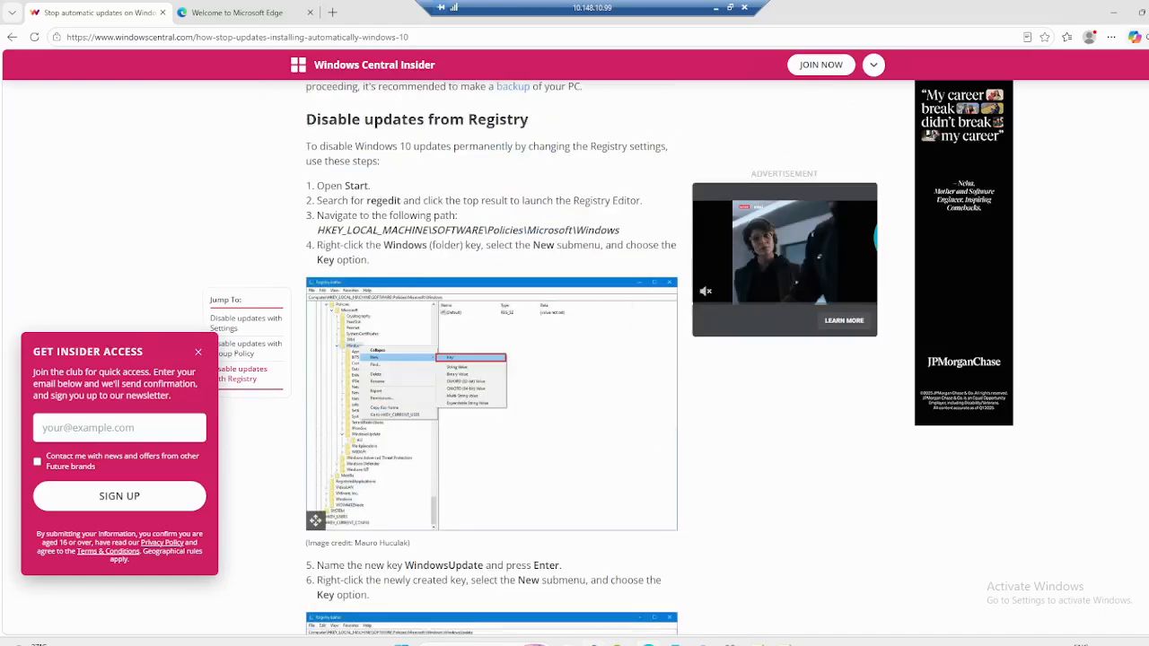
click(475, 644)
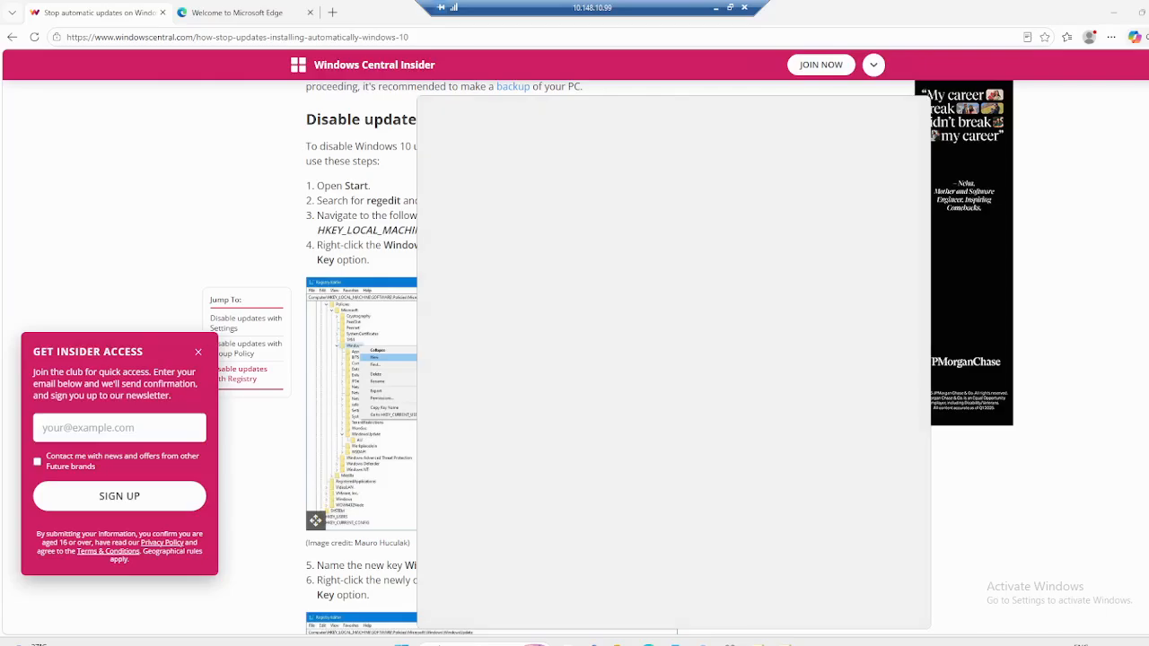
key(super+r)
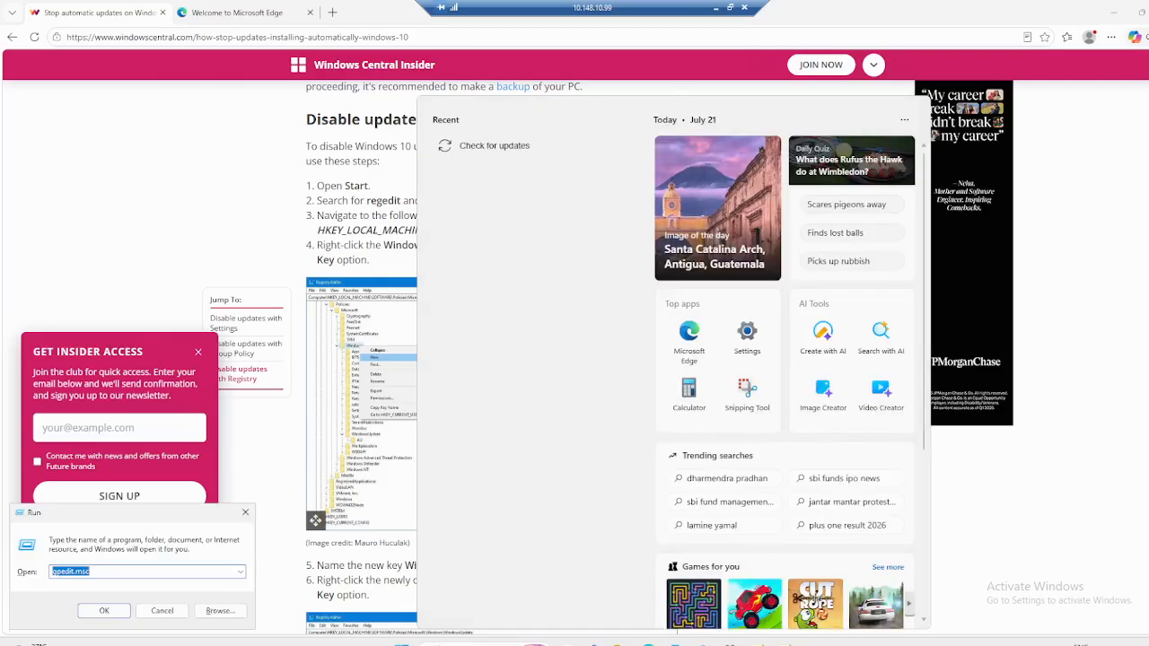
text(re)
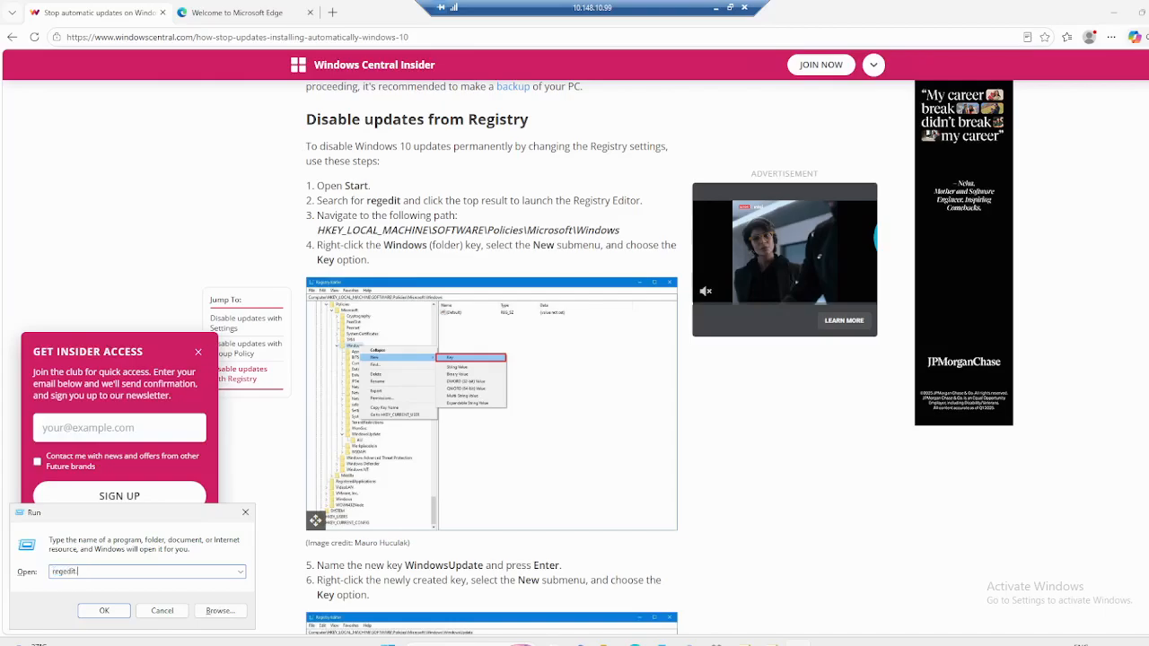
text(gedit.msc)
key(Return)
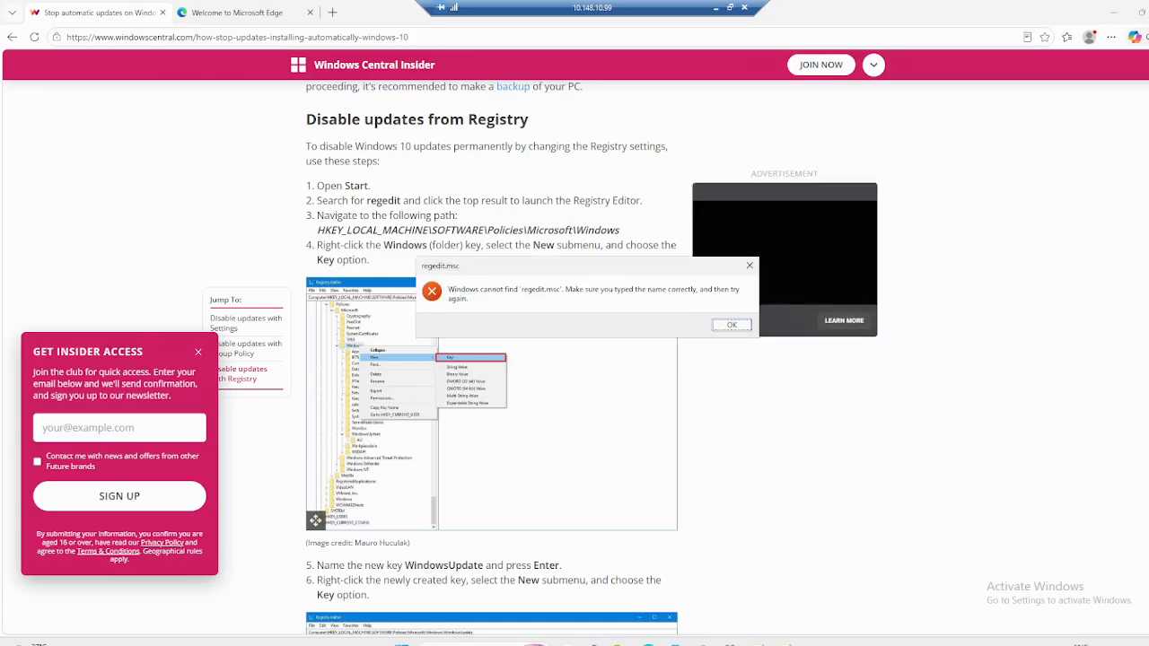
click(743, 326)
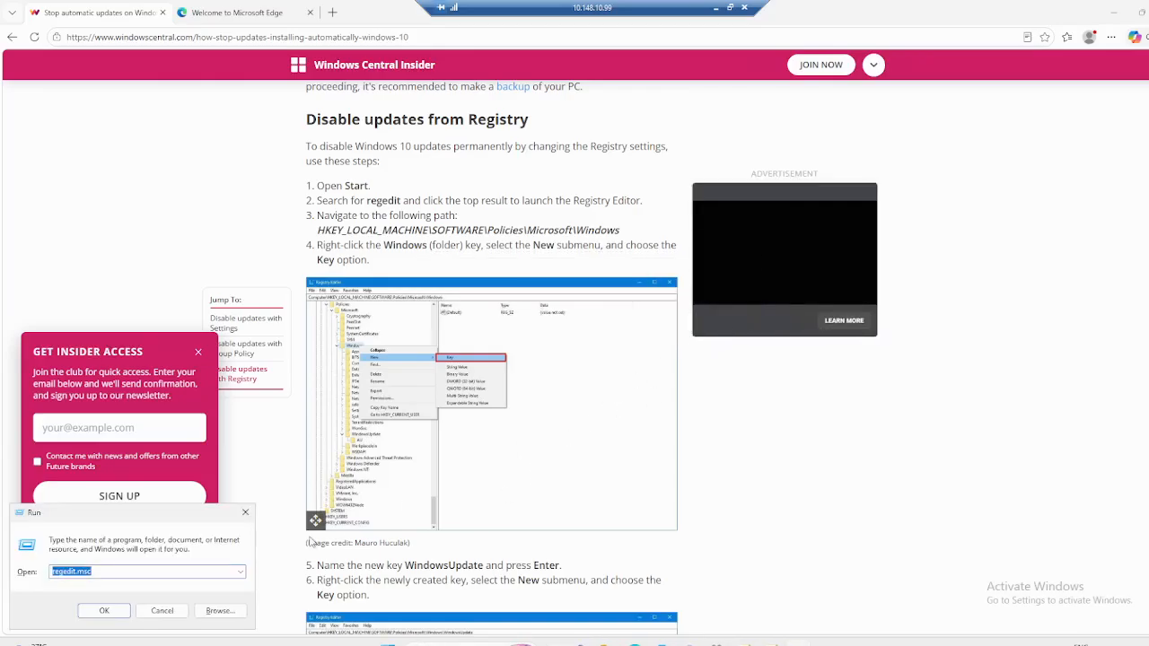
Run regedit, allow the Registry Editor to make changes, and place its window beside the article's instructions
text(regedit)
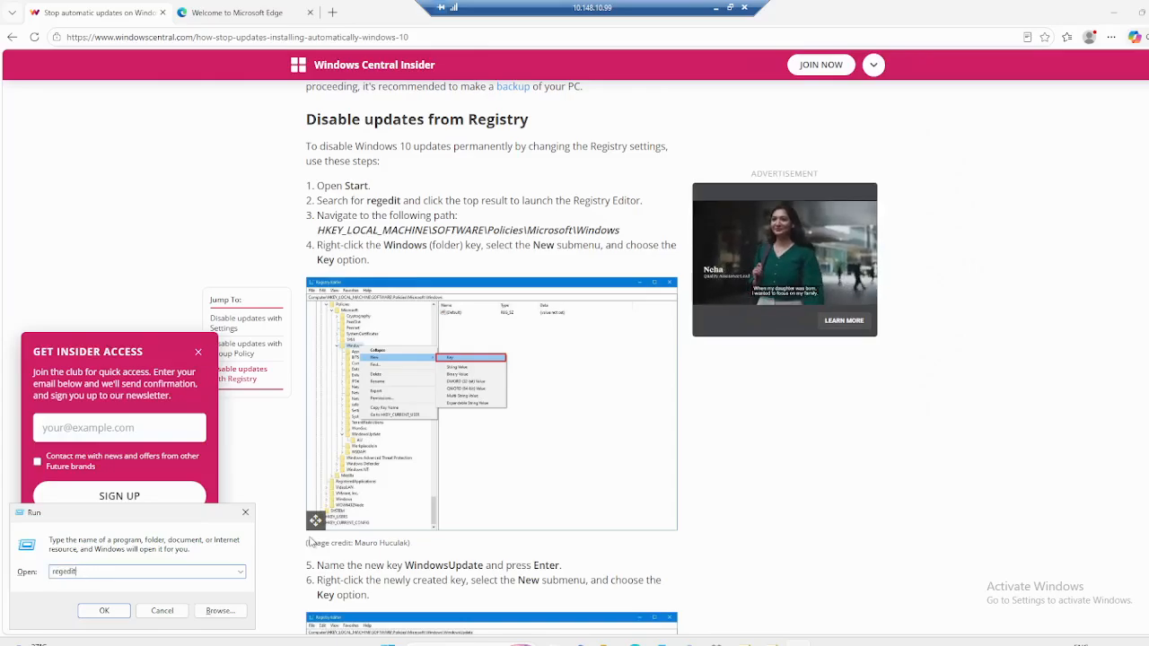
key(Return)
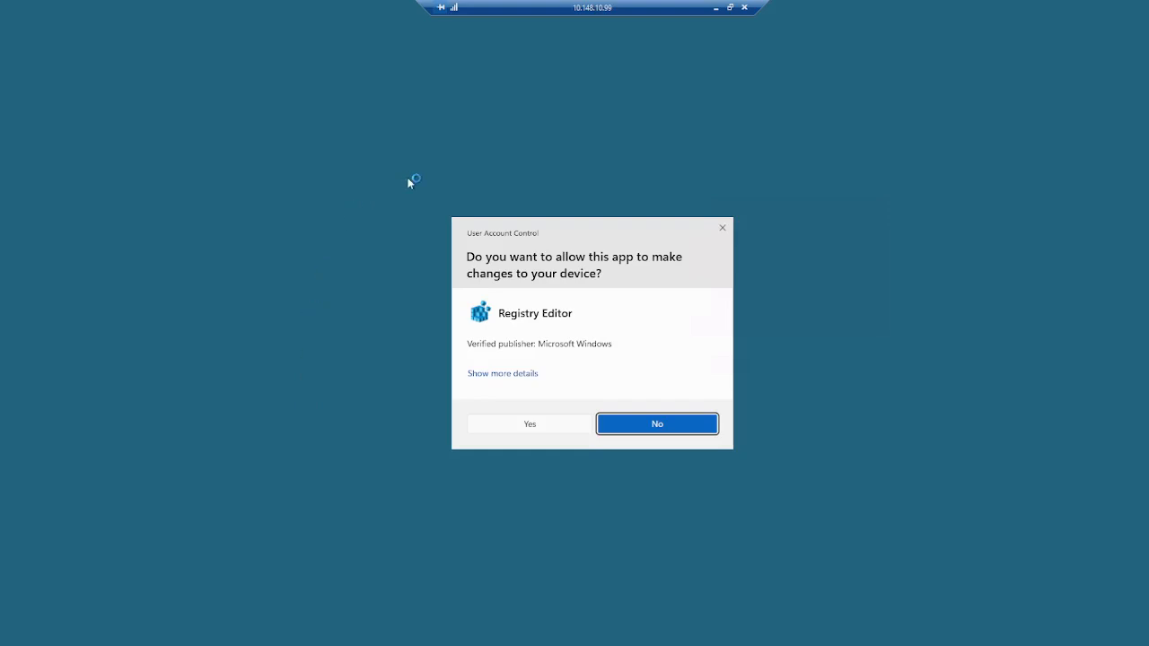
click(557, 429)
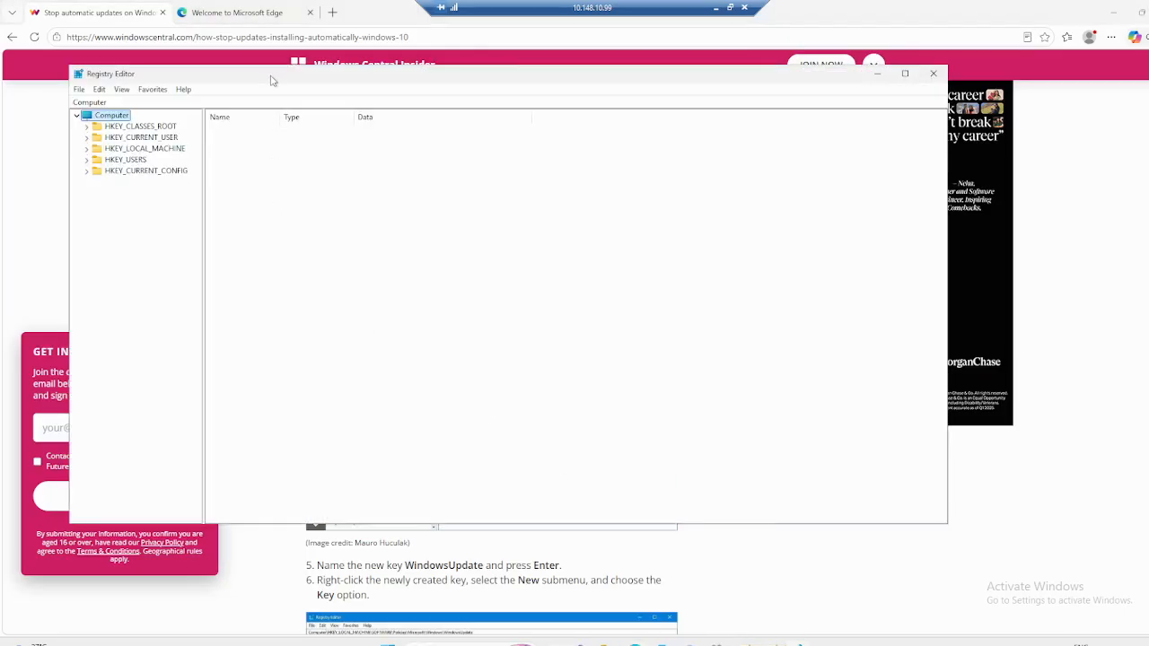
drag(271, 81, 895, 131)
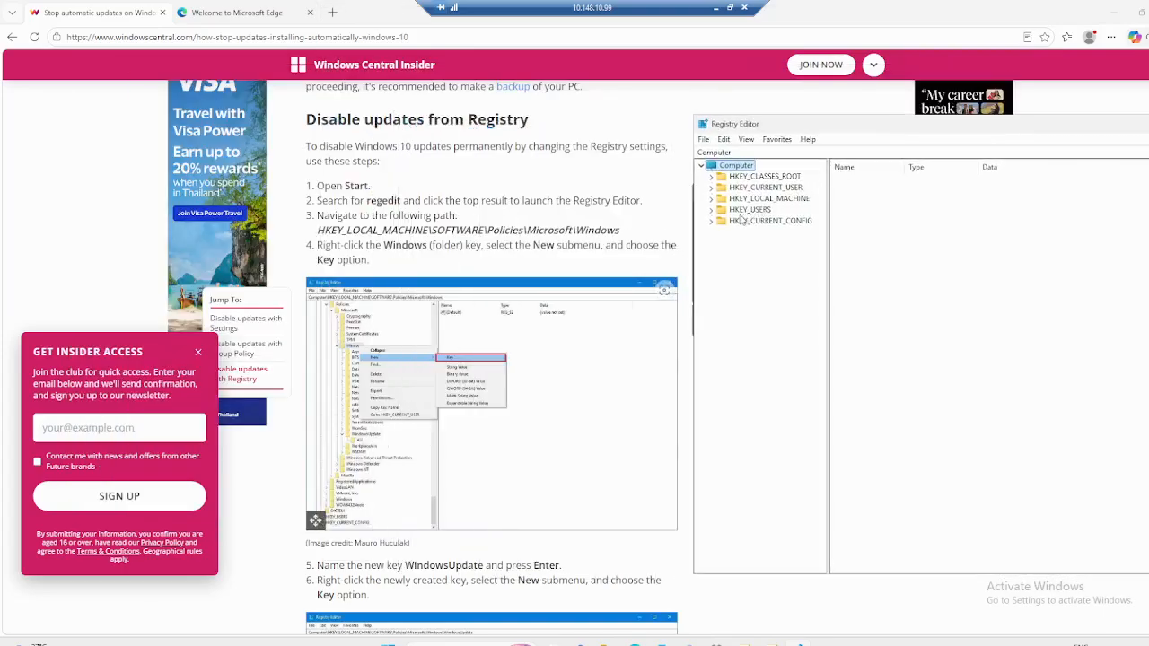
Navigate to HKEY_LOCAL_MACHINE\SOFTWARE\Policies\Microsoft\Windows in the registry and expand the Windows key
click(711, 199)
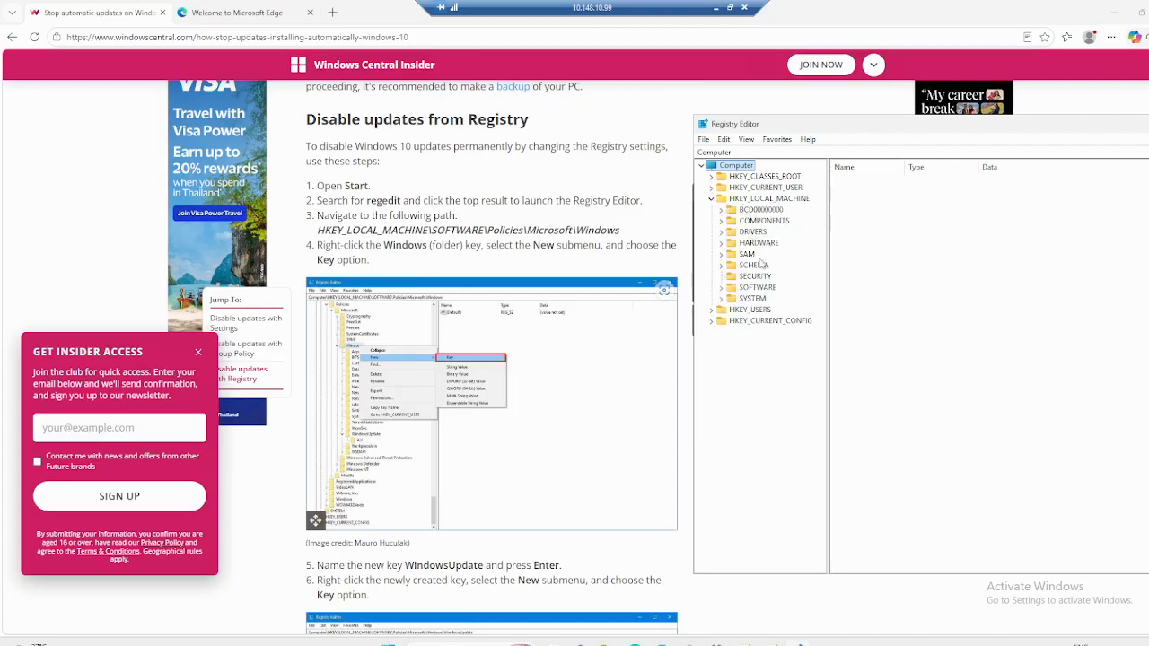
click(751, 288)
click(729, 287)
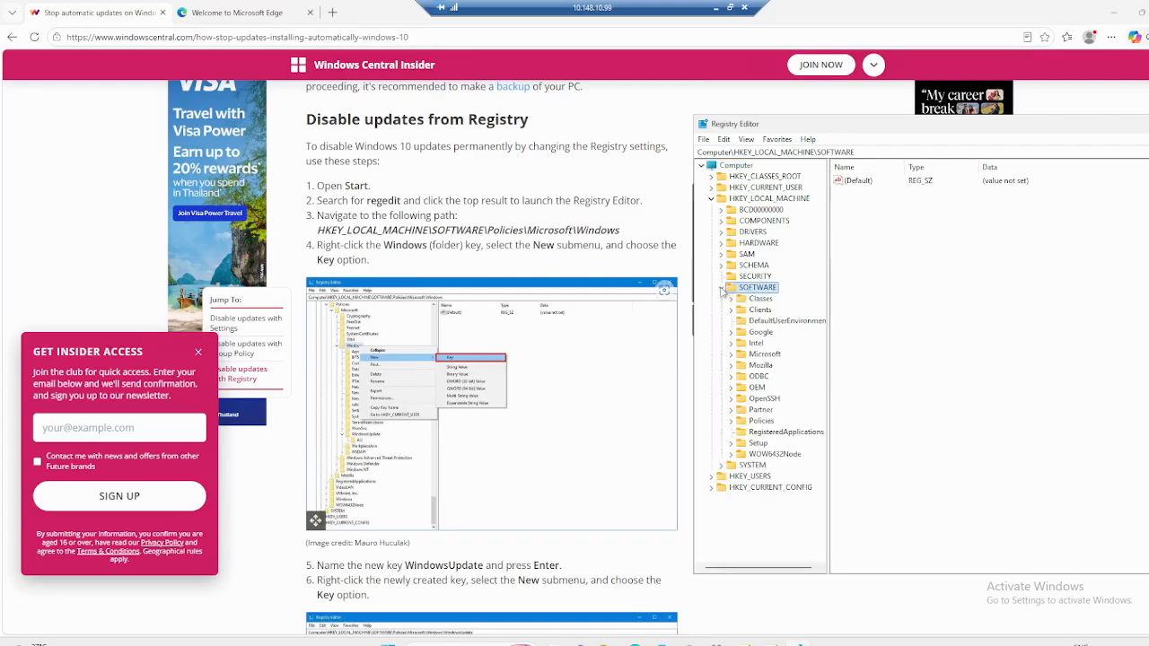
click(760, 422)
click(731, 421)
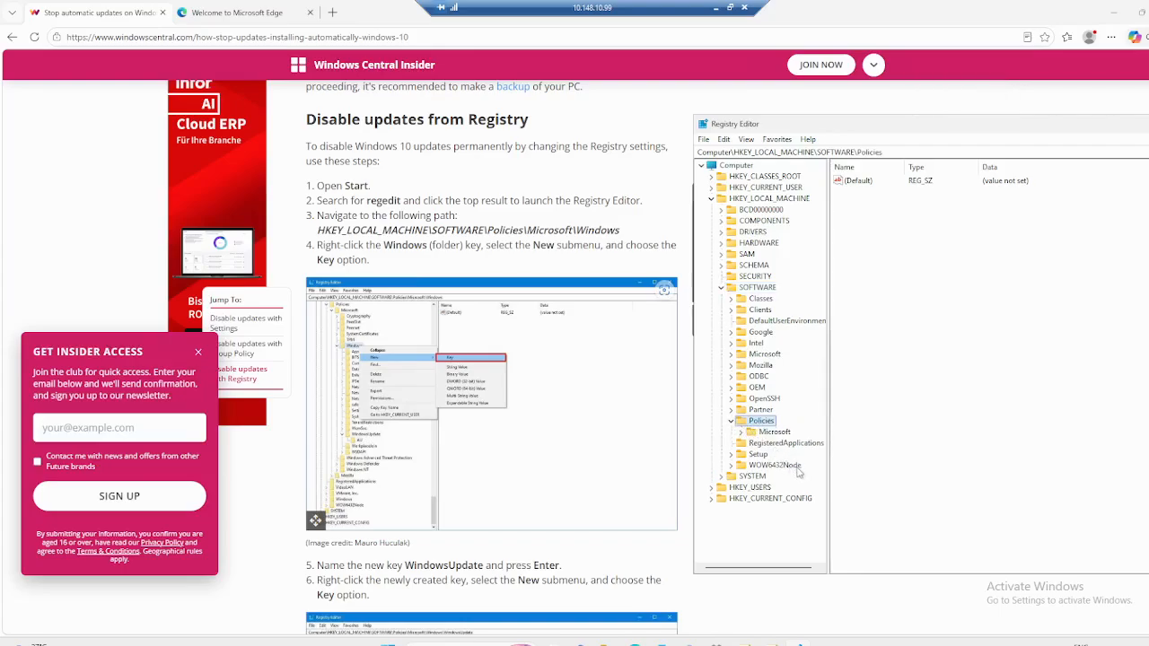
click(769, 433)
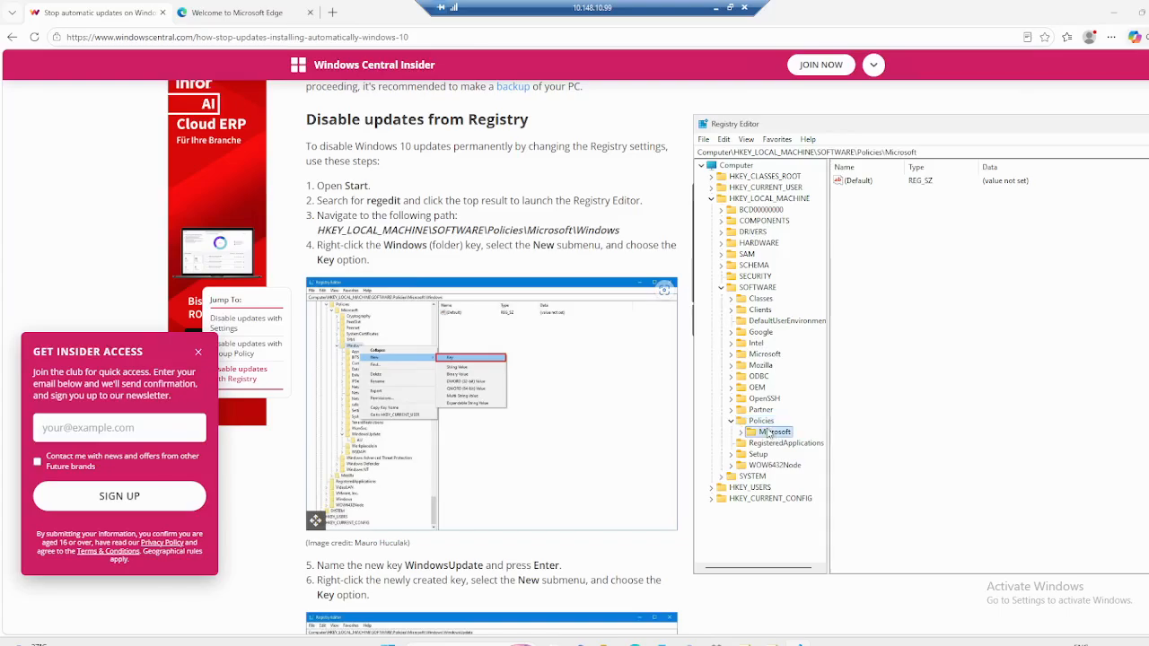
click(740, 432)
click(782, 477)
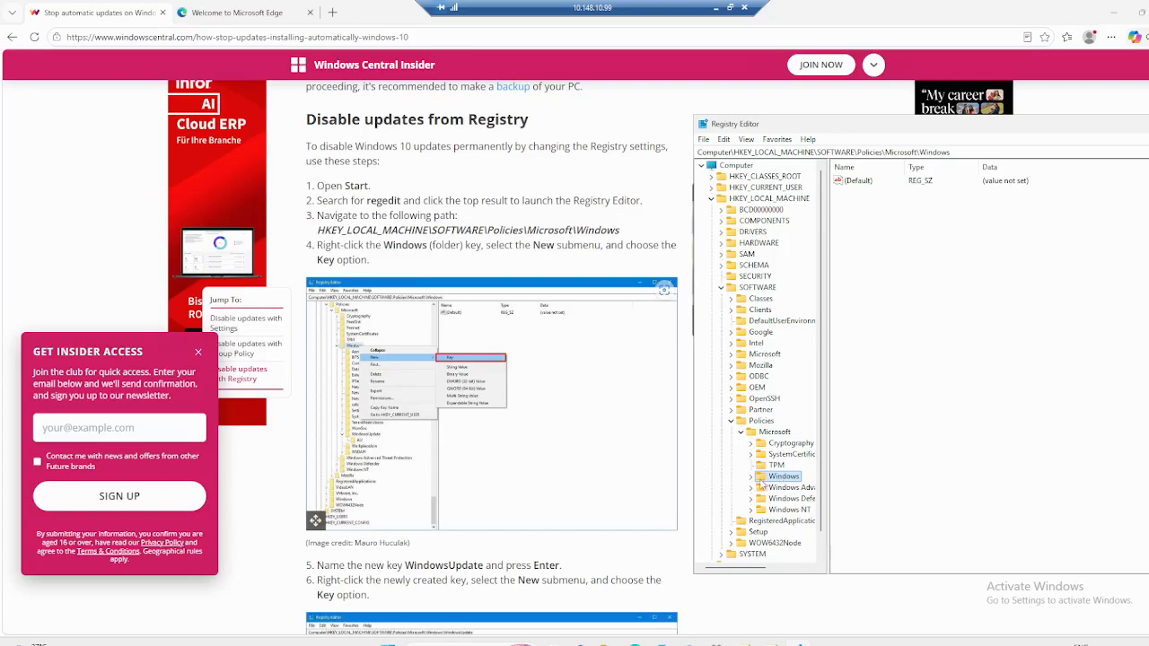
click(751, 476)
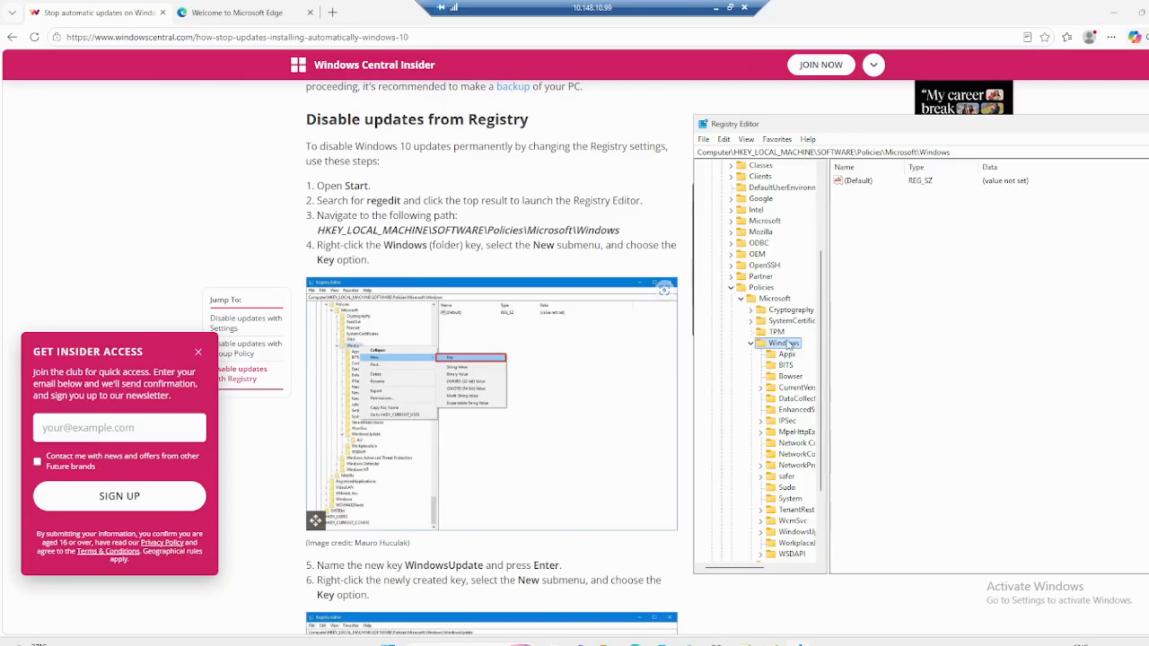
Add a new key under the Windows key and try to name it WindowsUpdate
right_click(953, 276)
mouse_move(987, 278)
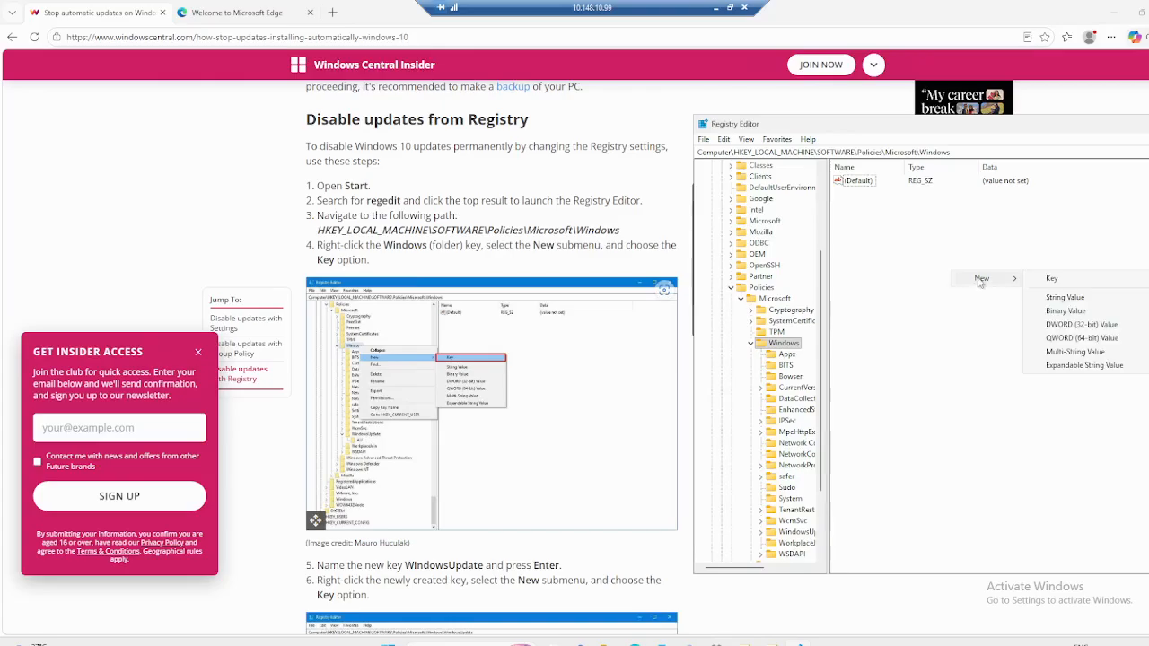
click(1067, 284)
scroll(458, 446, down, 2)
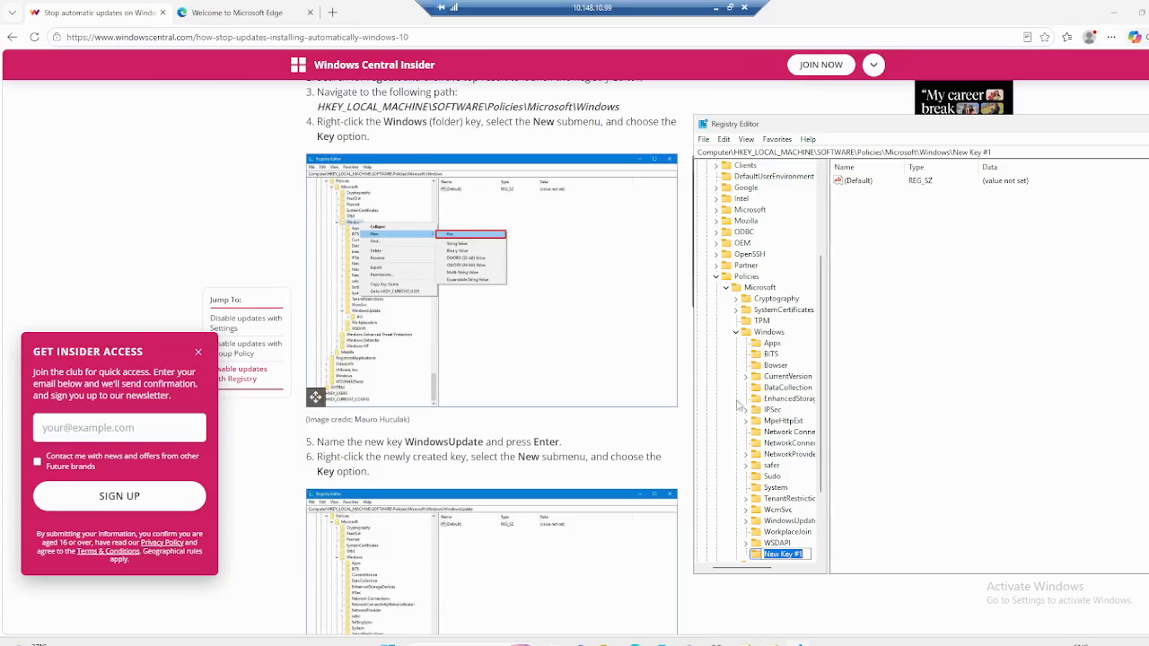
scroll(492, 359, down, 1)
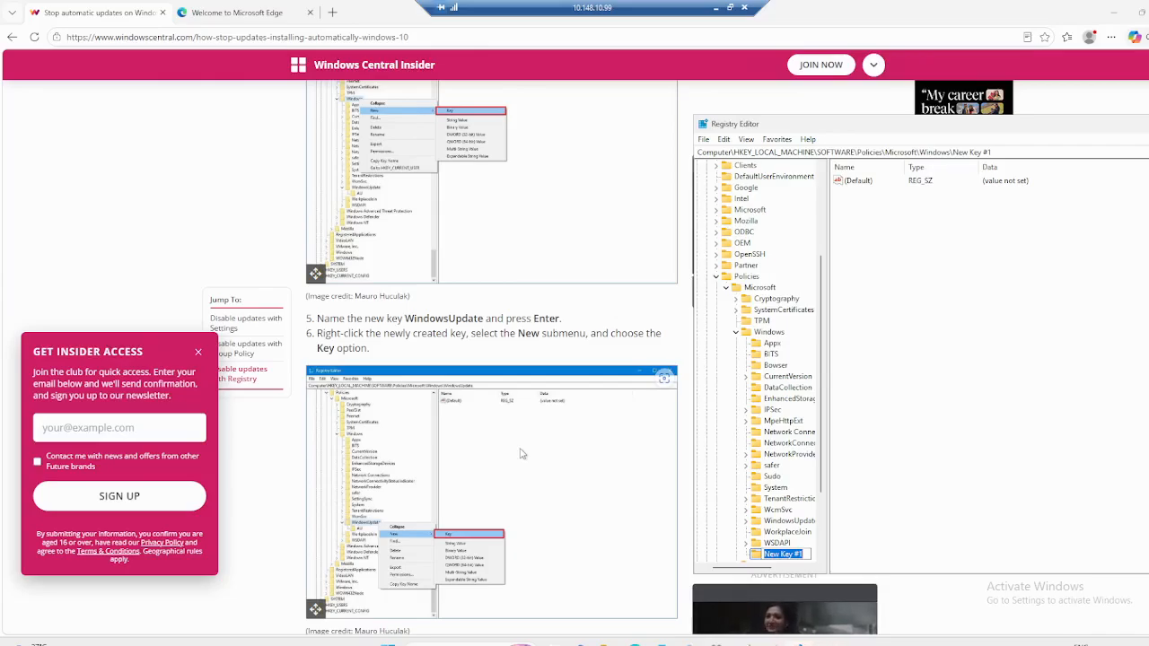
text(Windows)
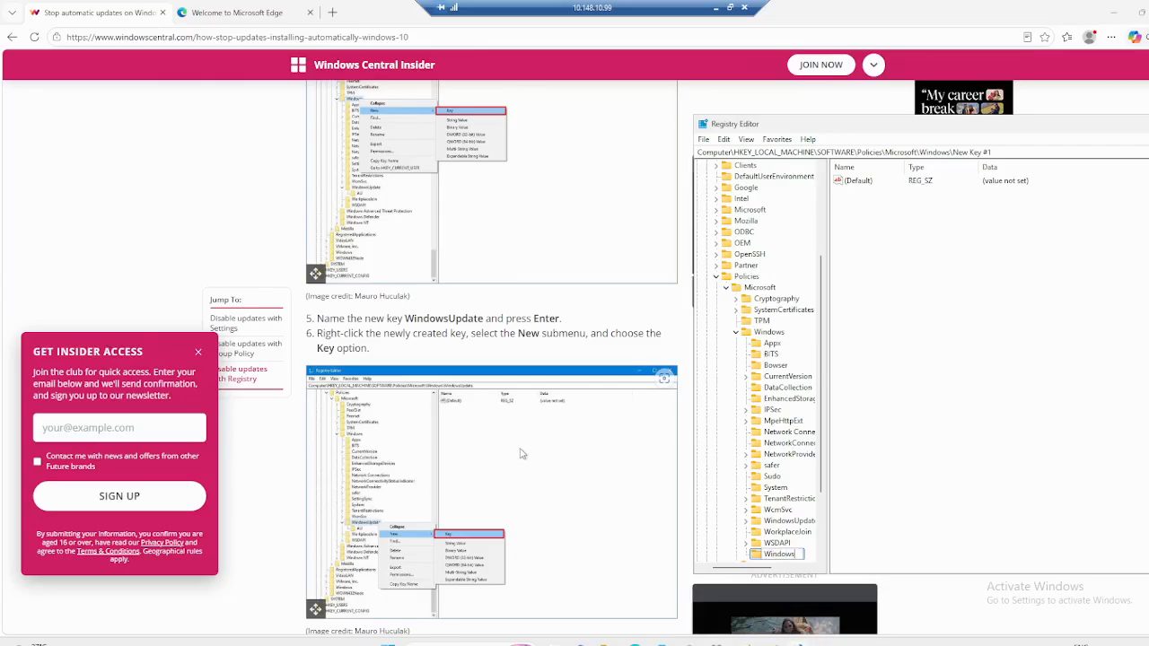
text(Update)
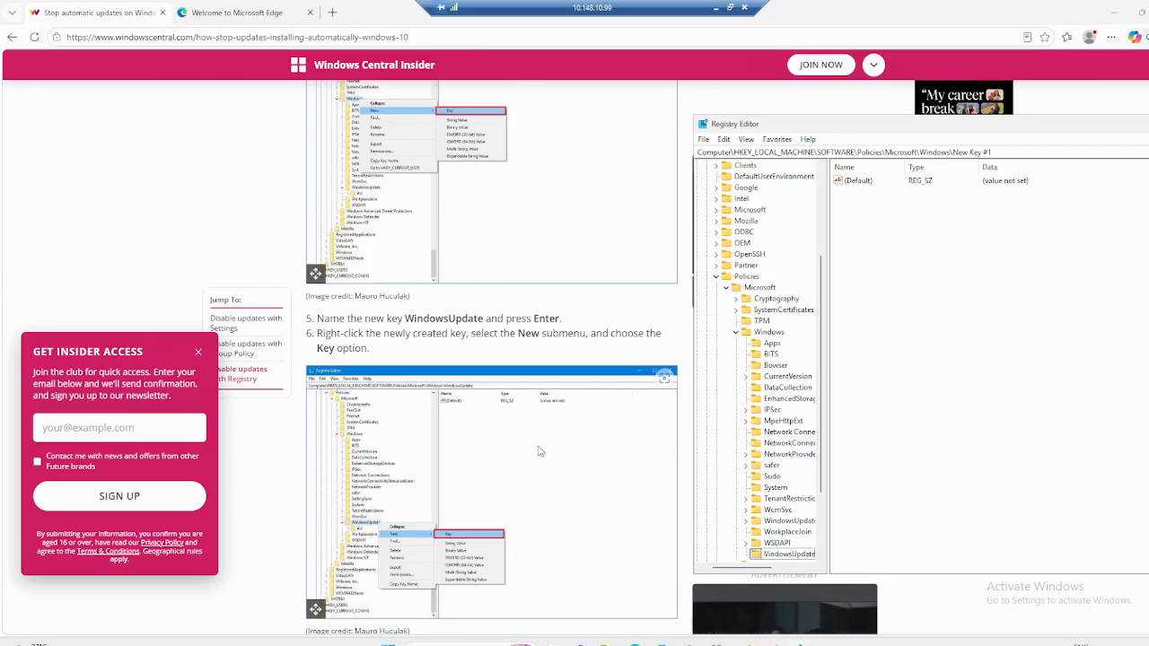
click(950, 375)
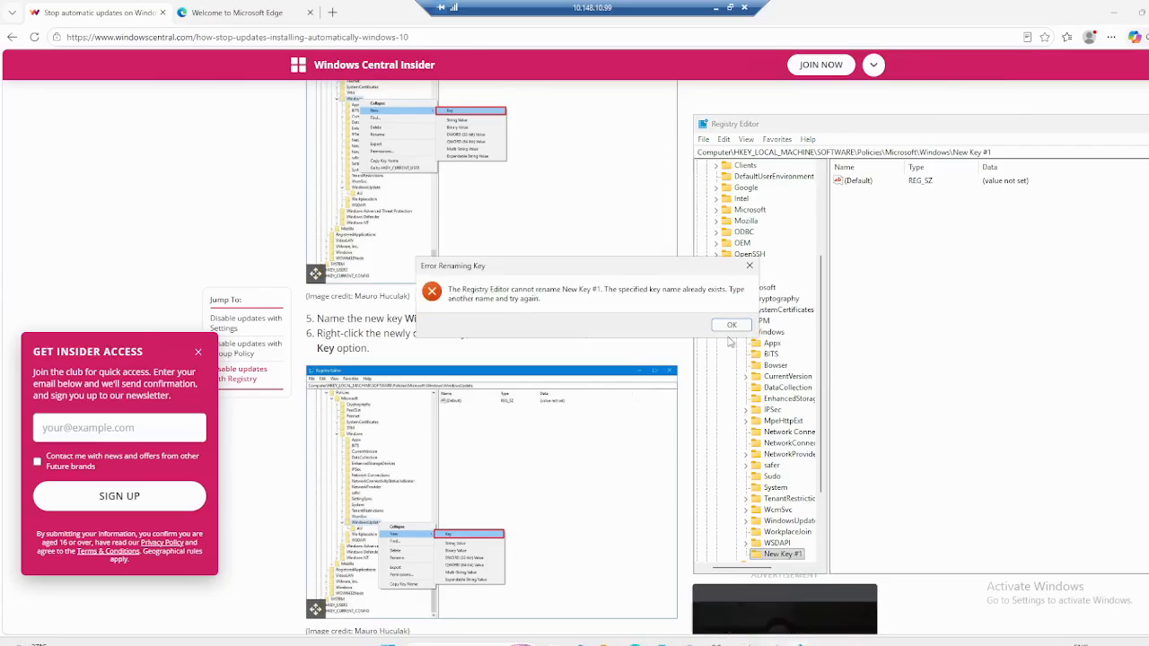
click(731, 327)
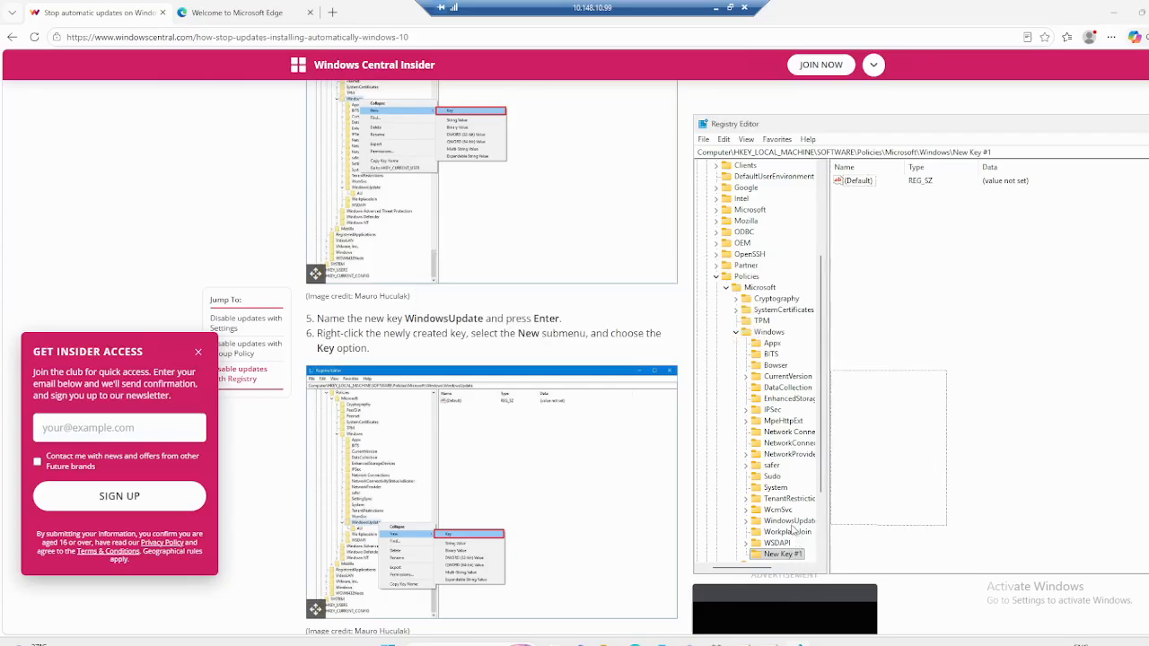
Expand the existing WindowsUpdate key and add a new subkey under it, keeping the default name
click(786, 522)
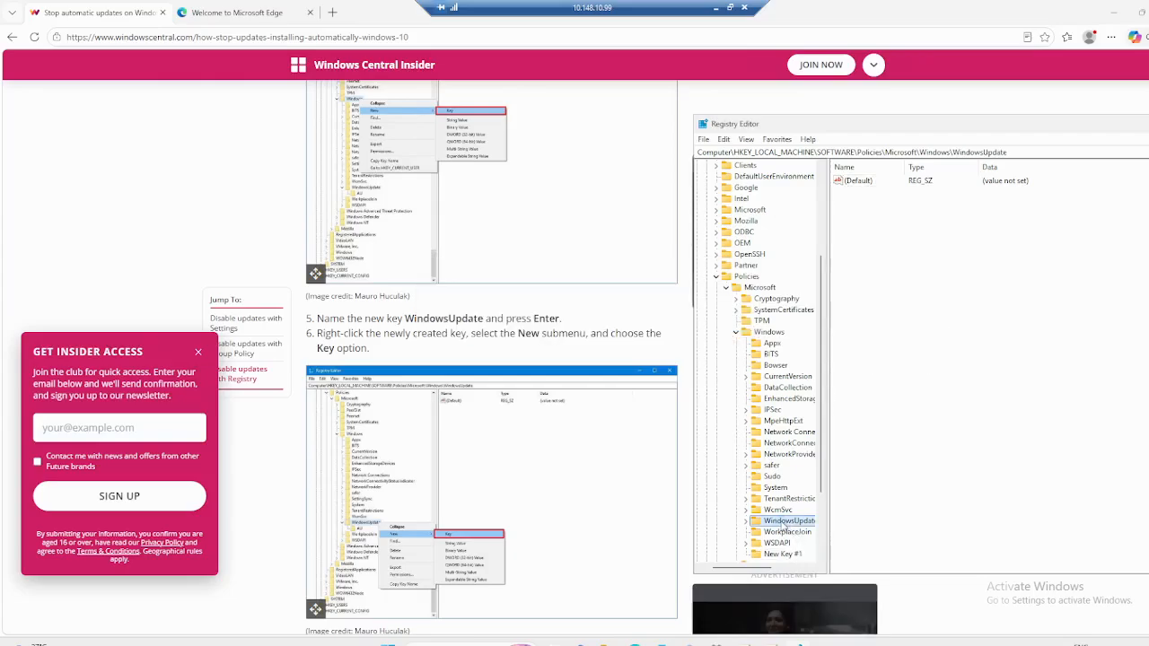
click(749, 522)
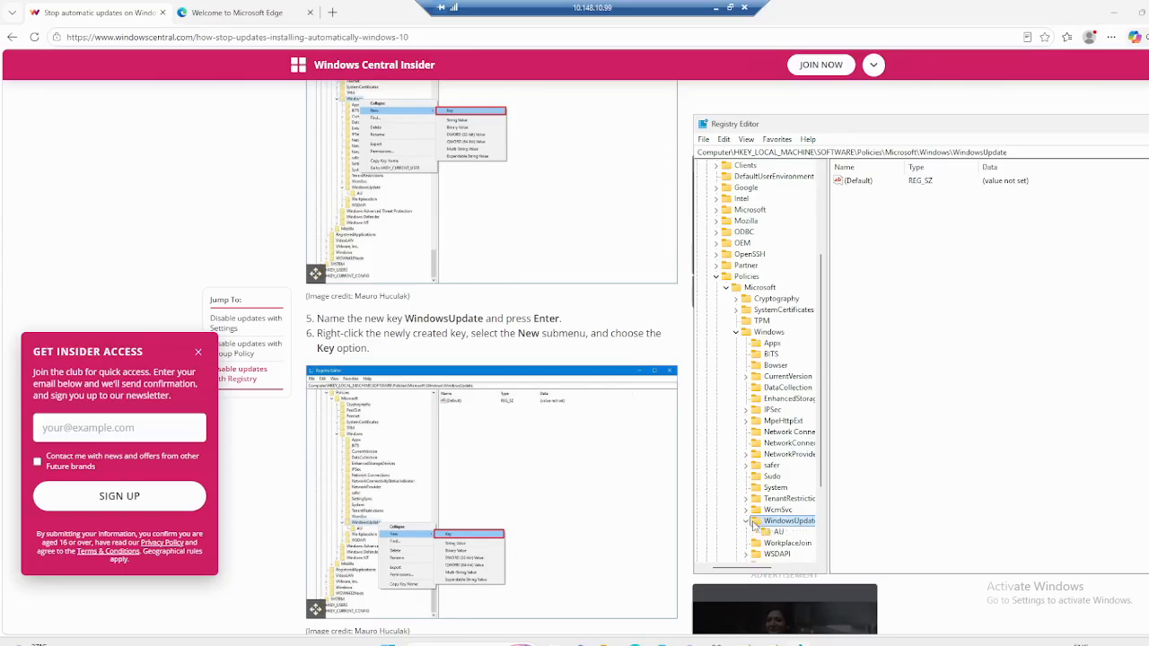
scroll(542, 420, down, 1)
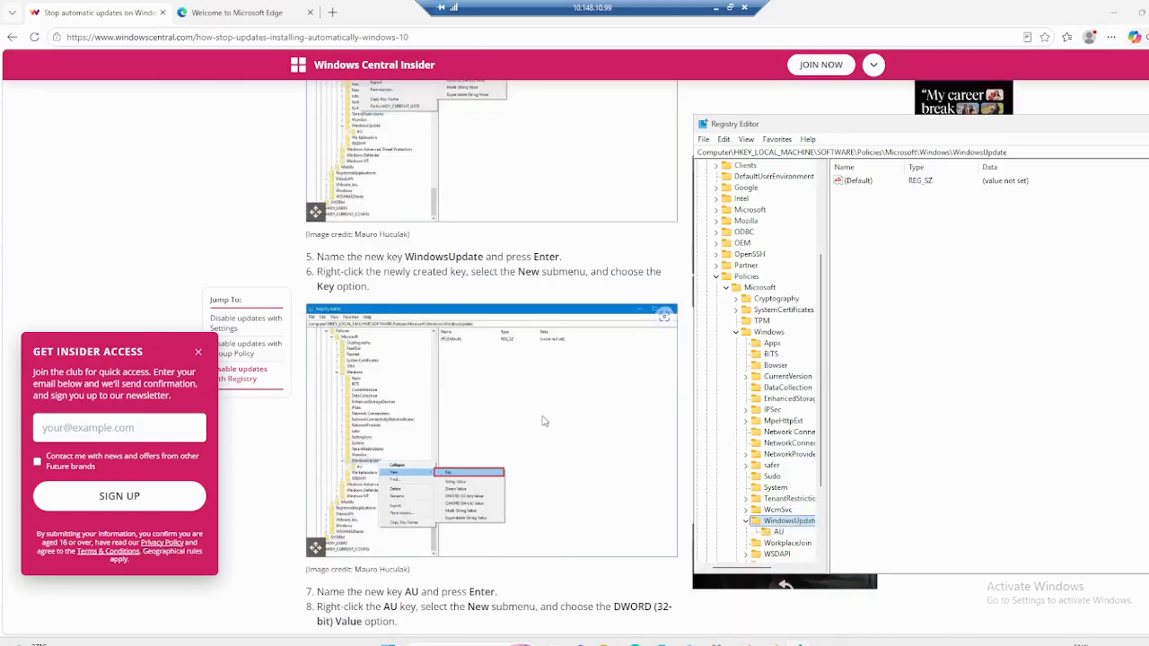
scroll(542, 420, down, 1)
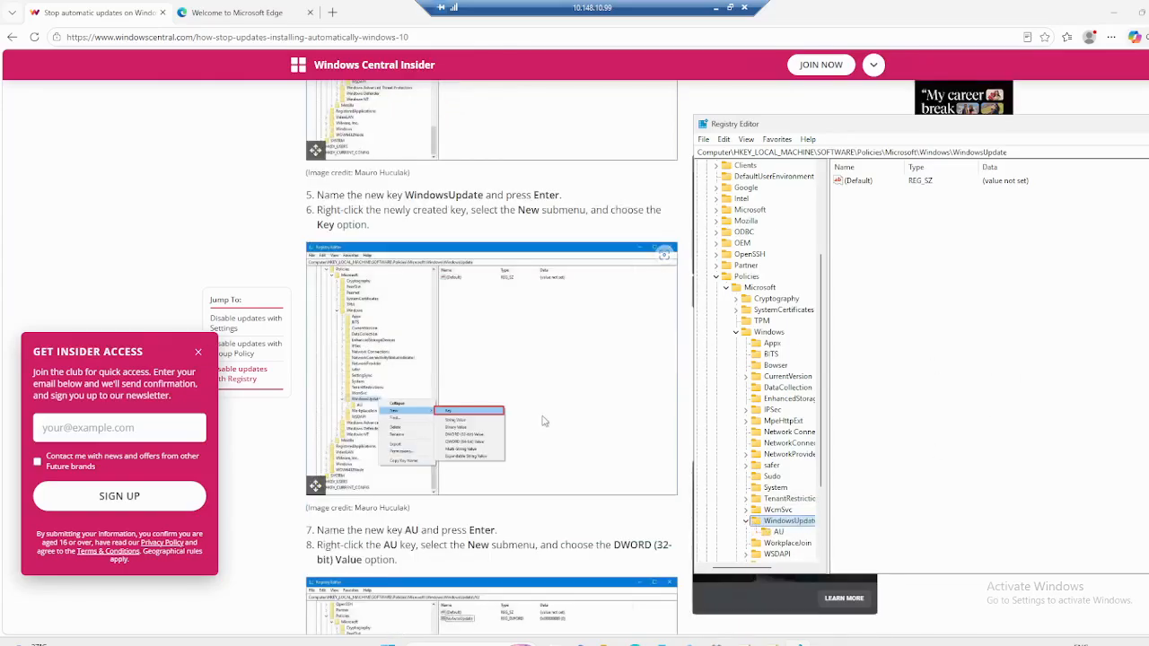
right_click(991, 318)
mouse_move(1025, 321)
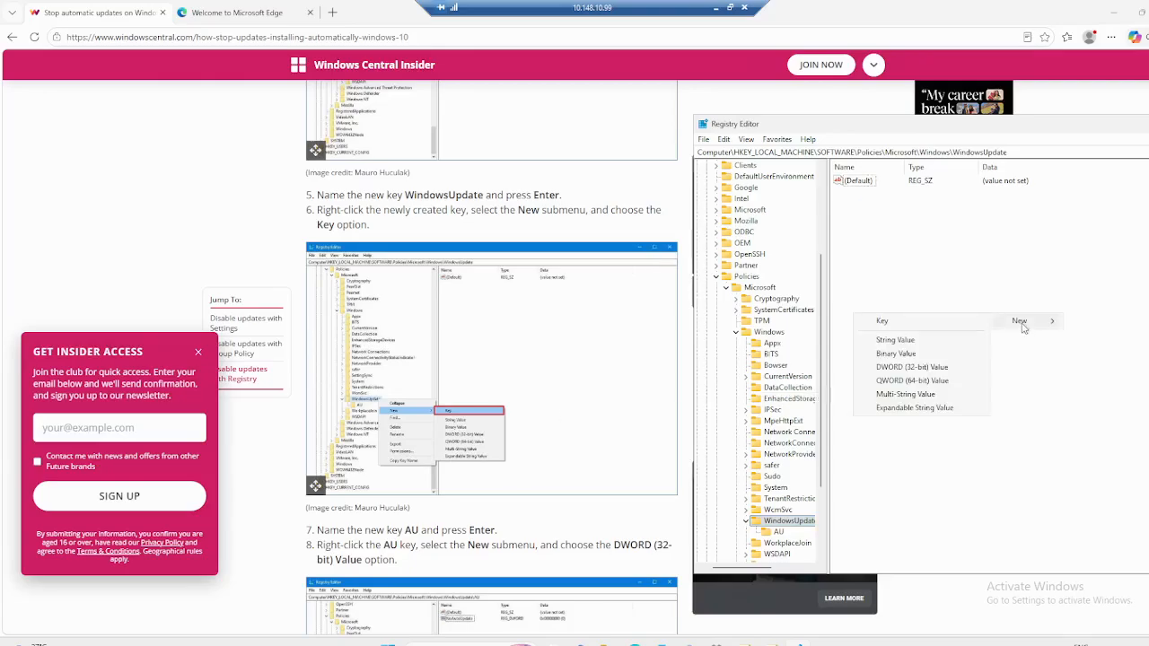
click(937, 326)
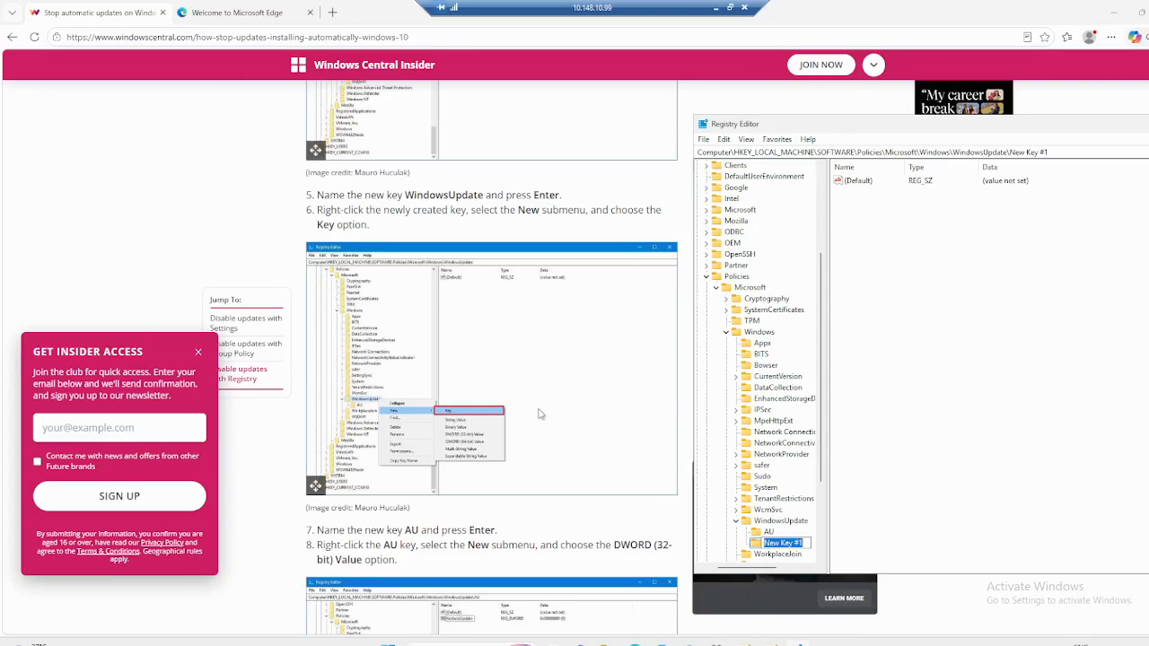
scroll(527, 459, down, 1)
scroll(528, 460, down, 2)
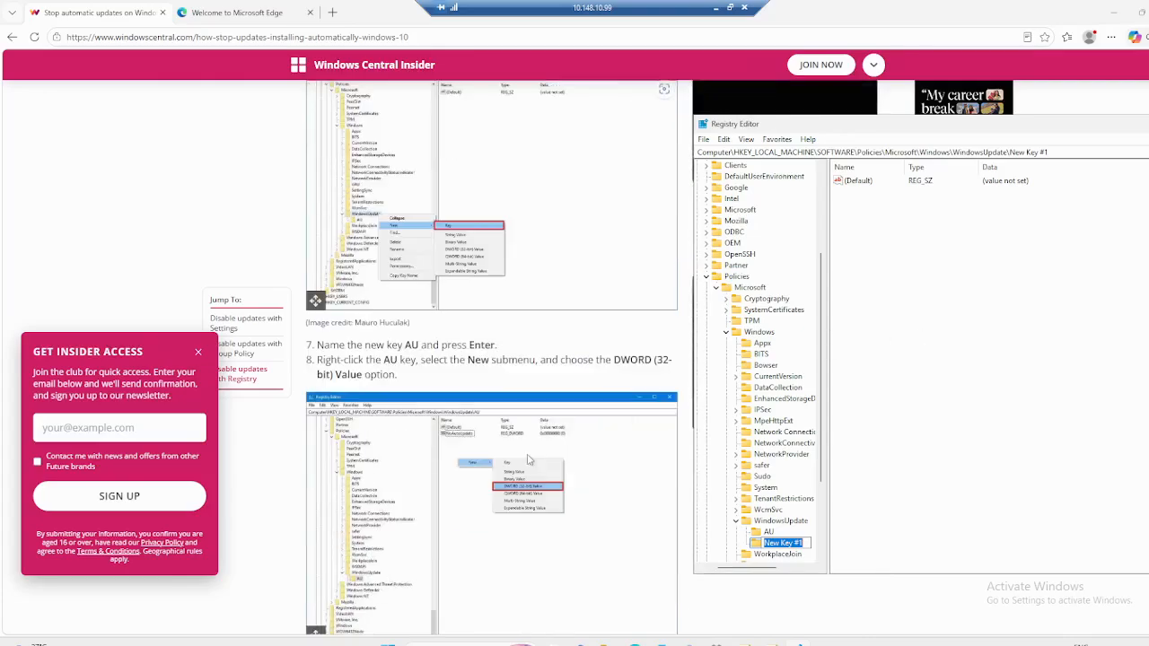
scroll(527, 459, down, 1)
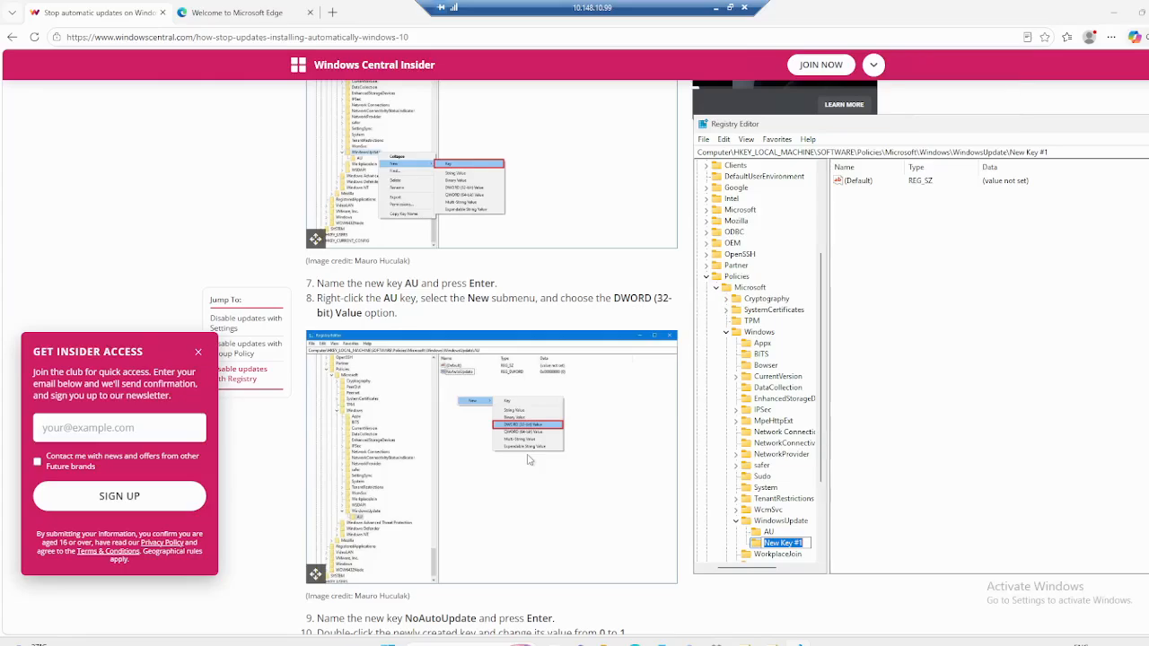
click(991, 421)
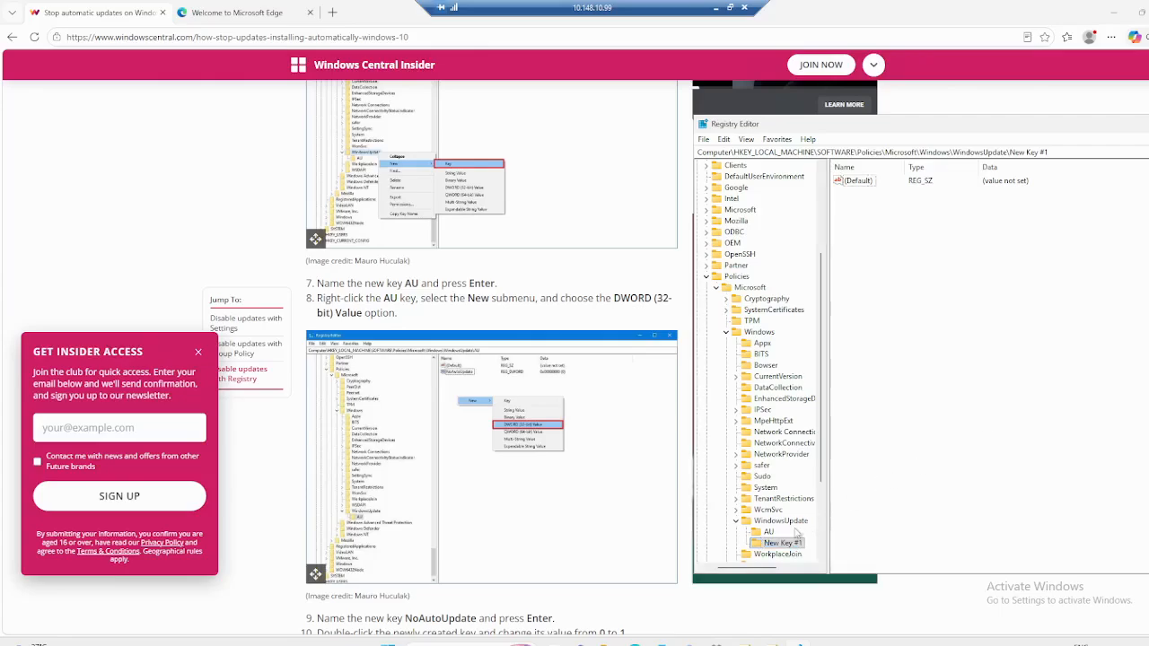
Add a new DWORD (32-bit) value to the AU key under WindowsUpdate
click(769, 532)
right_click(769, 534)
key(Escape)
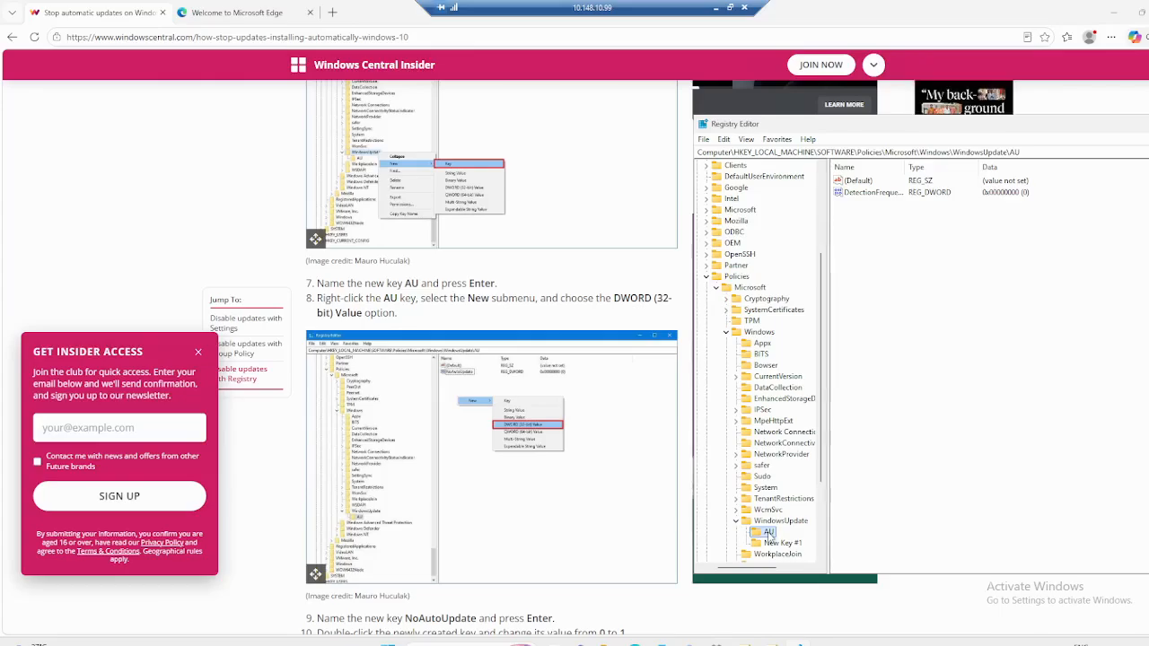
scroll(549, 455, down, 3)
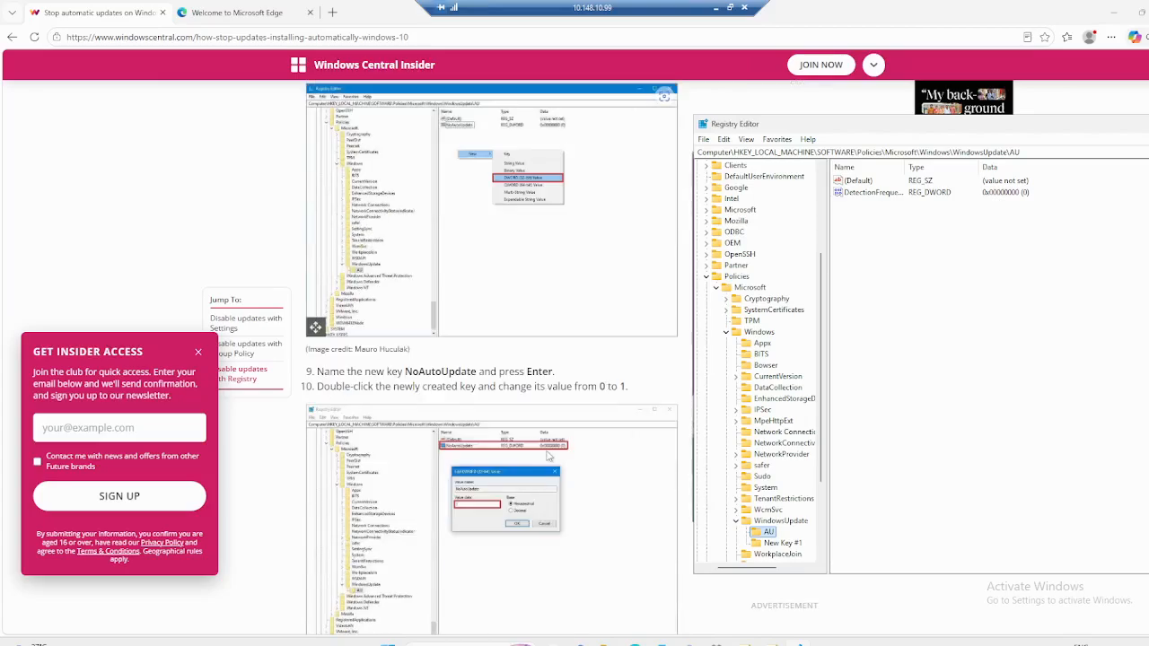
right_click(925, 297)
mouse_move(955, 305)
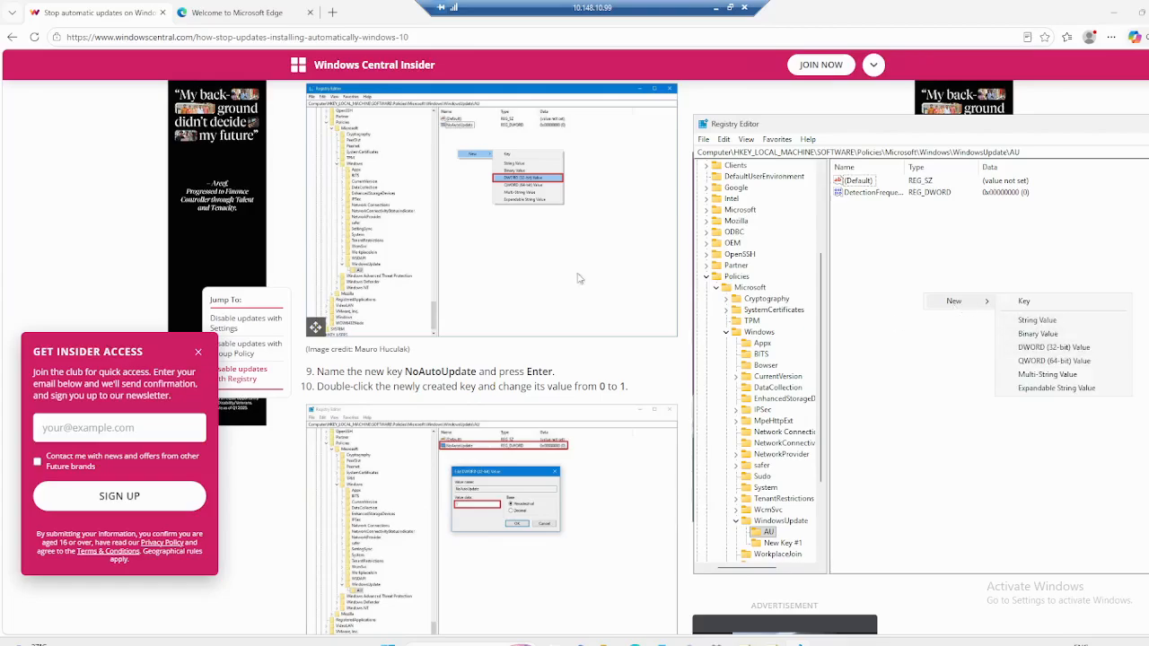
scroll(554, 277, up, 3)
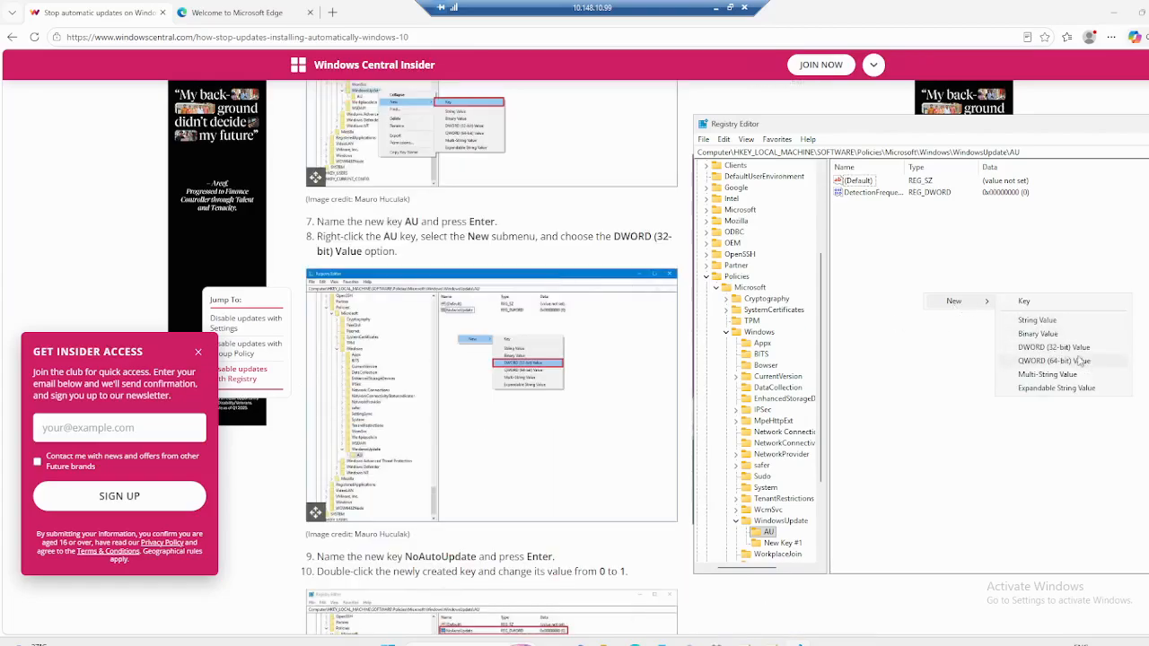
click(1046, 352)
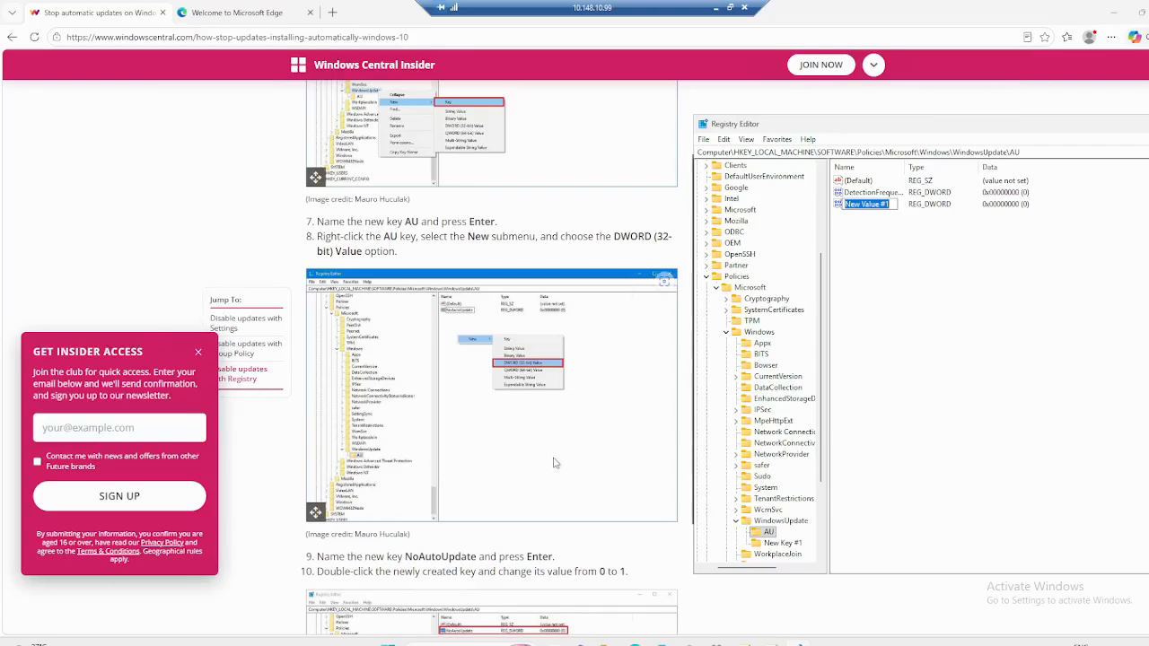
Name the new DWORD value NoAutoUpdate and set its value data to 1
text(NoAut)
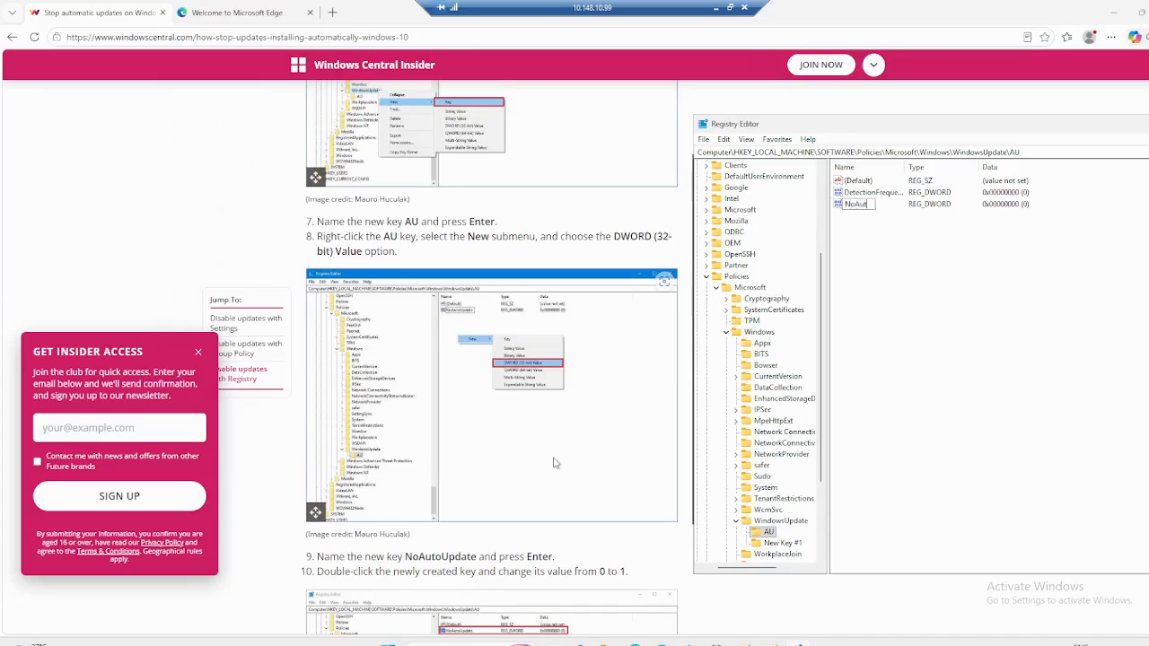
text(oUpdate)
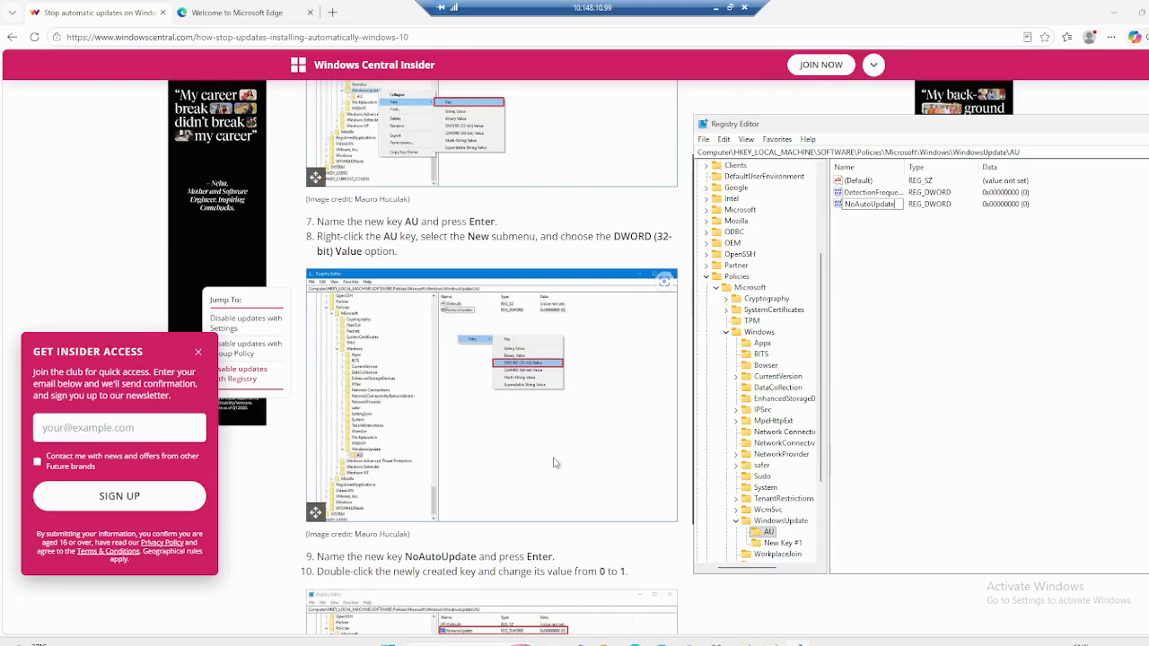
key(Return)
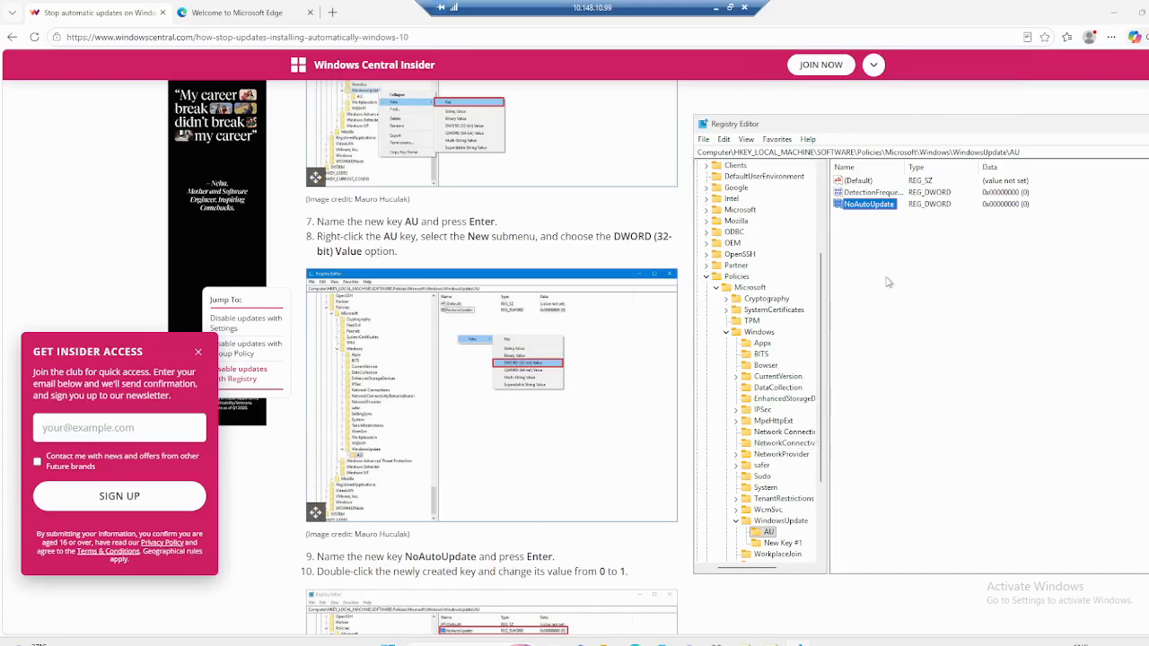
double_click(869, 204)
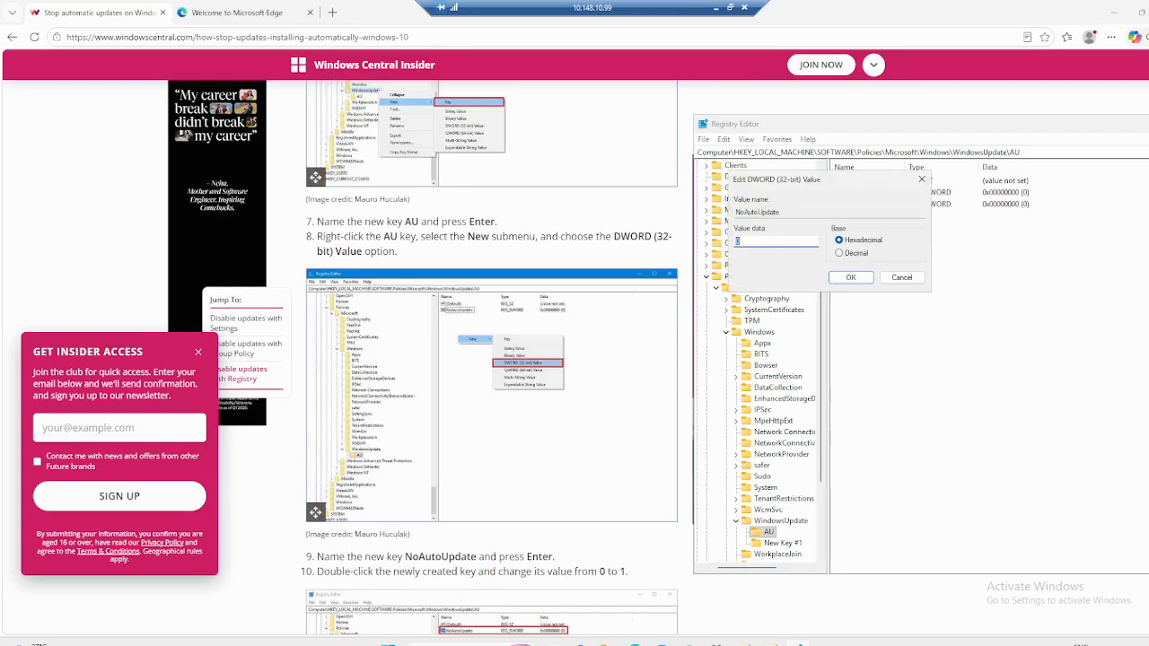
click(851, 277)
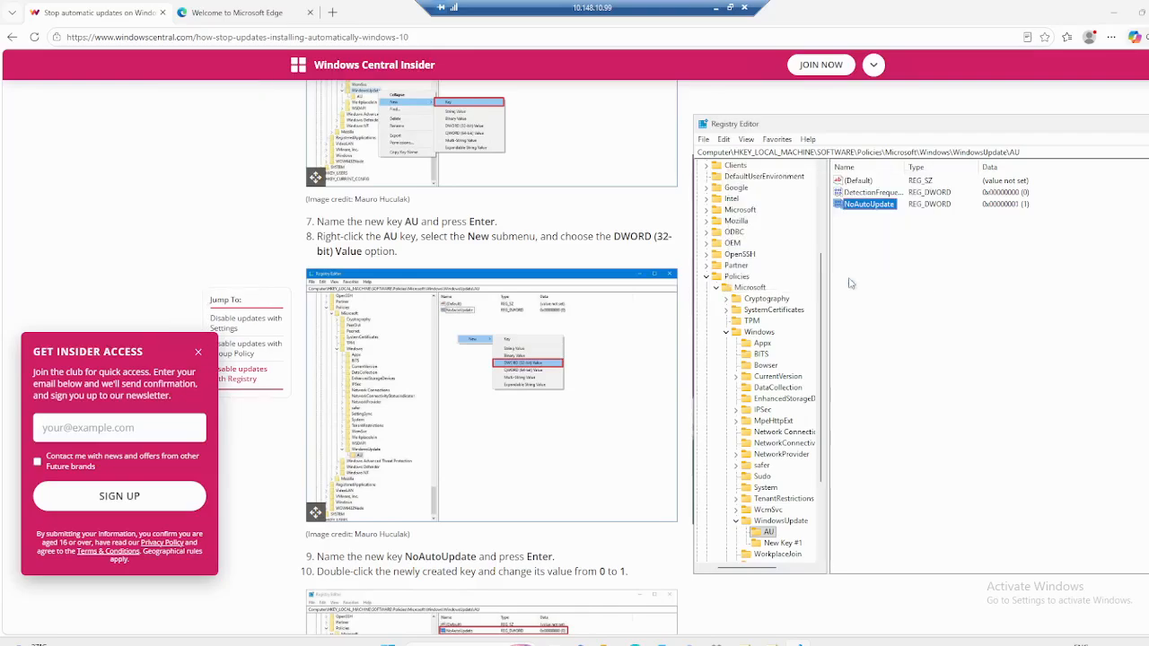
Follow the article to its Limit updates from Registry section and select the HKEY_LOCAL_MACHINE\SOFTWARE\Policies\Microsoft\Windows key in the registry tree
scroll(553, 500, down, 4)
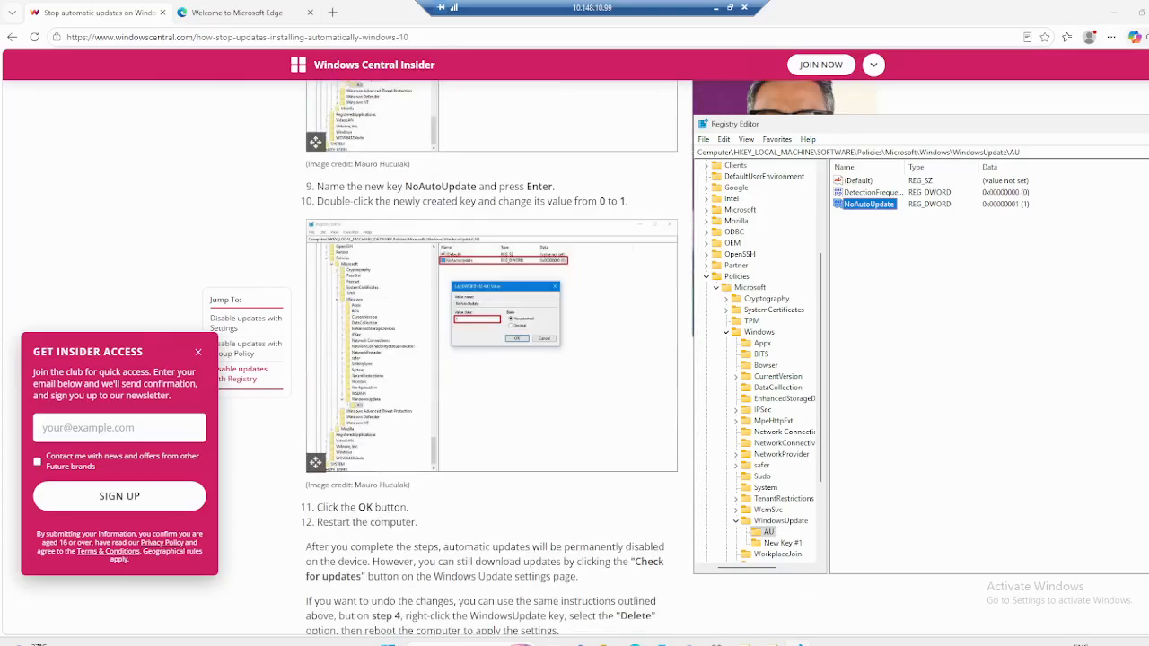
scroll(492, 359, down, 2)
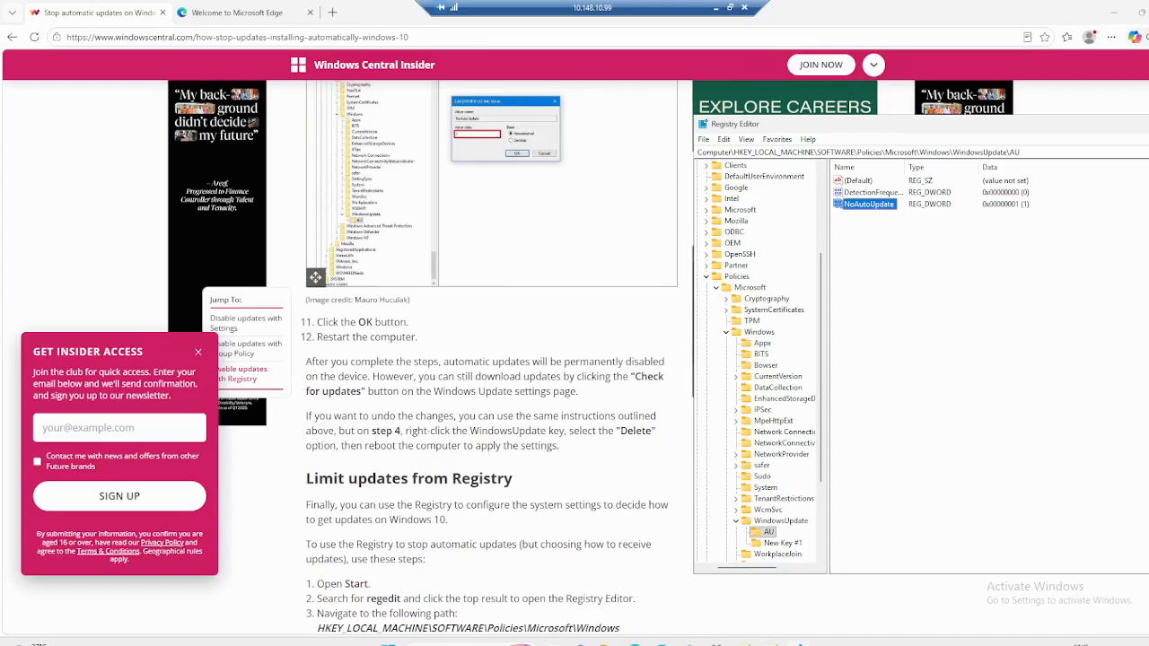
scroll(492, 359, down, 1)
scroll(492, 359, down, 2)
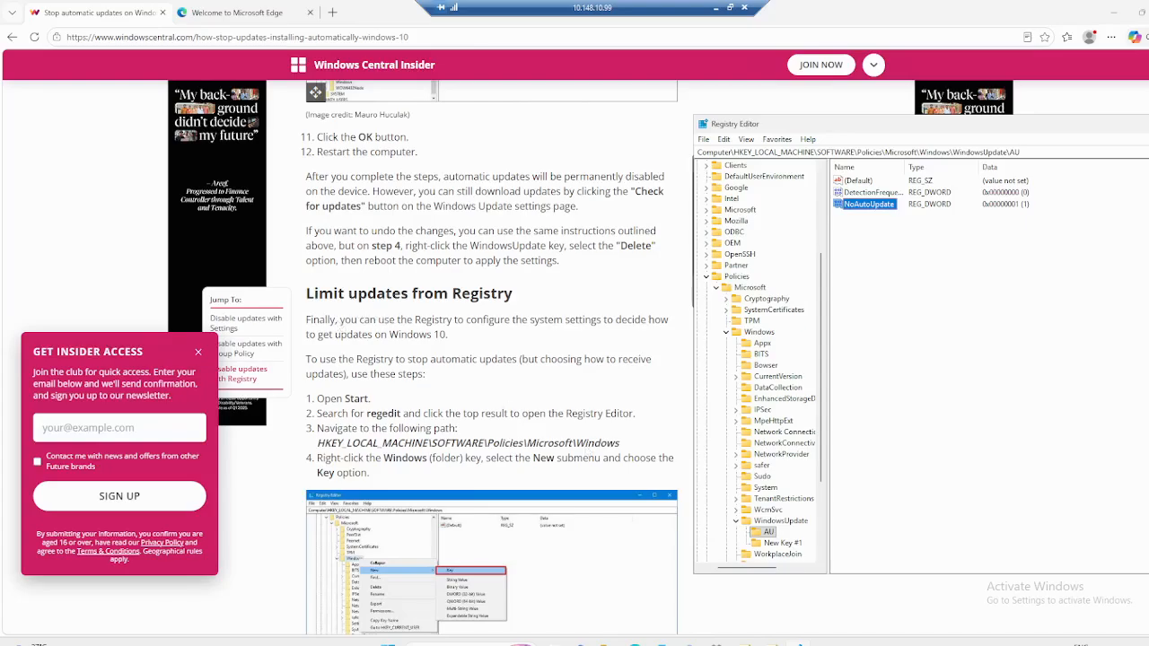
scroll(492, 359, down, 1)
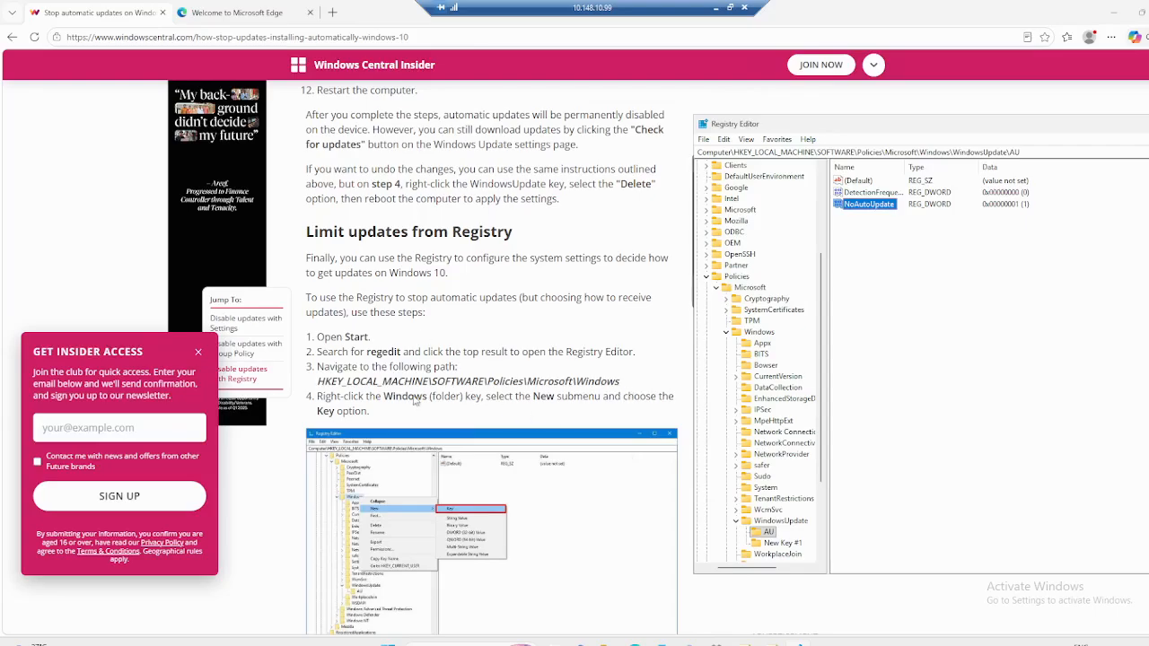
click(707, 278)
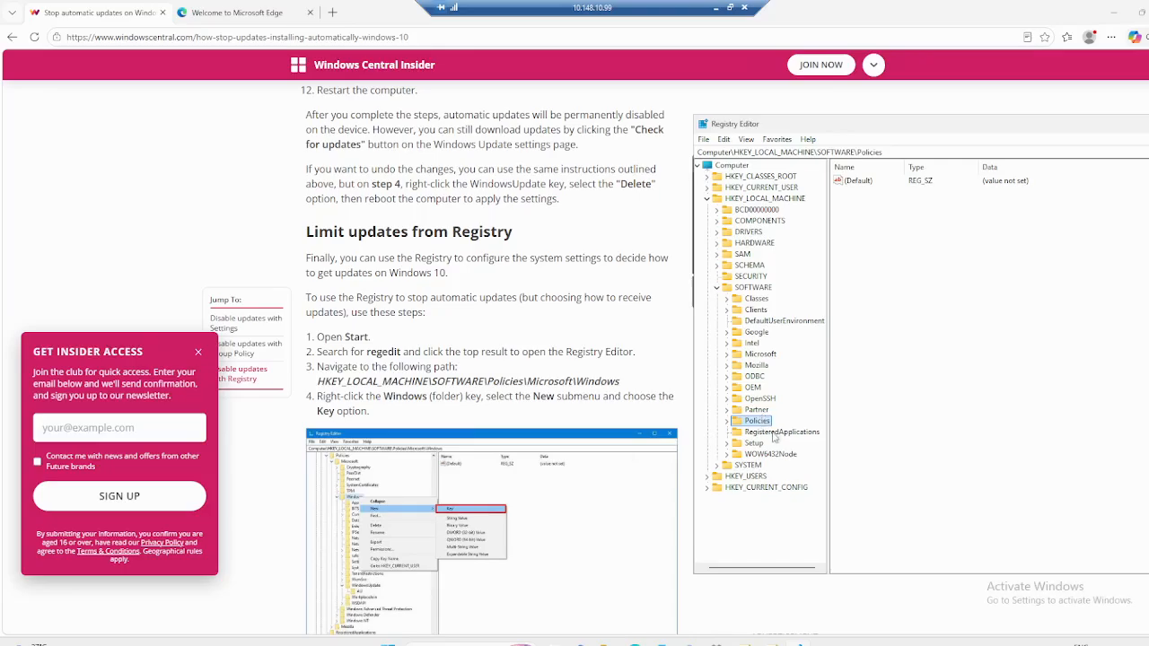
click(728, 422)
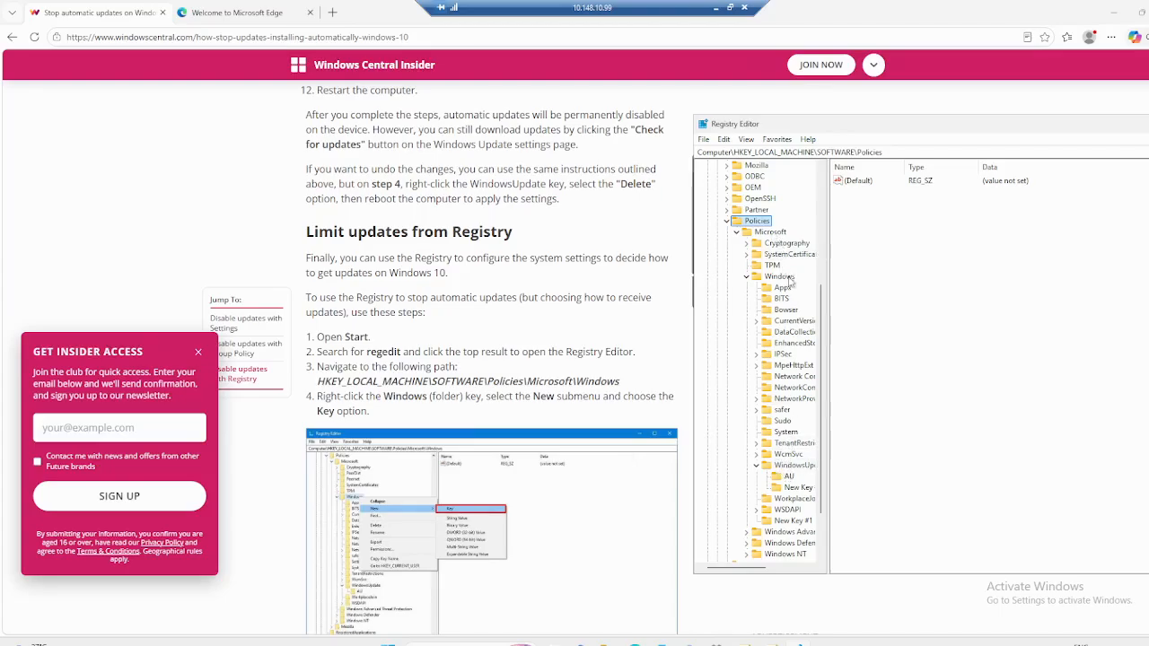
click(780, 277)
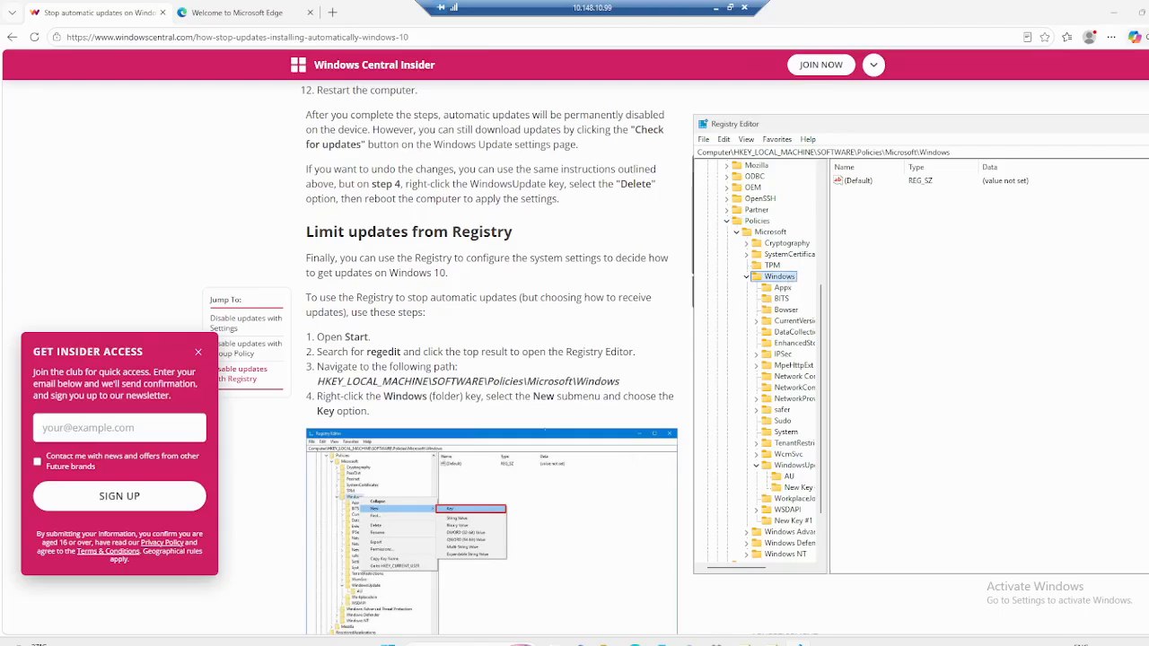
Read the article's remaining Limit updates from Registry instructions, including the AU key steps and the AUOptions value choices
scroll(539, 463, down, 2)
scroll(539, 466, down, 1)
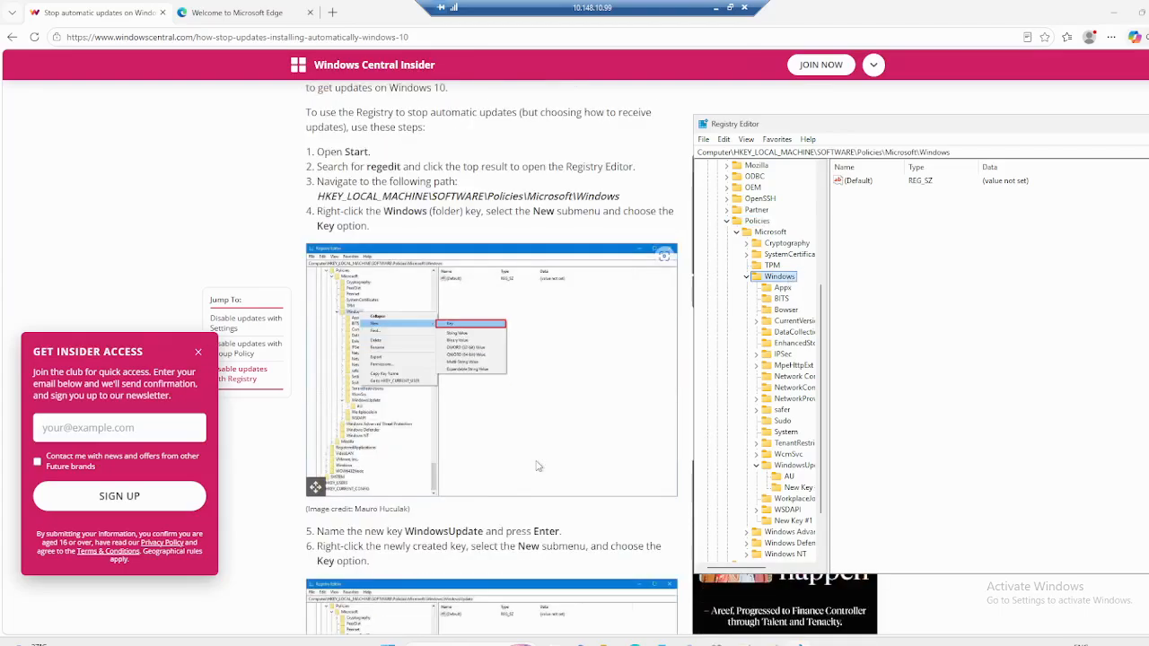
scroll(538, 466, down, 1)
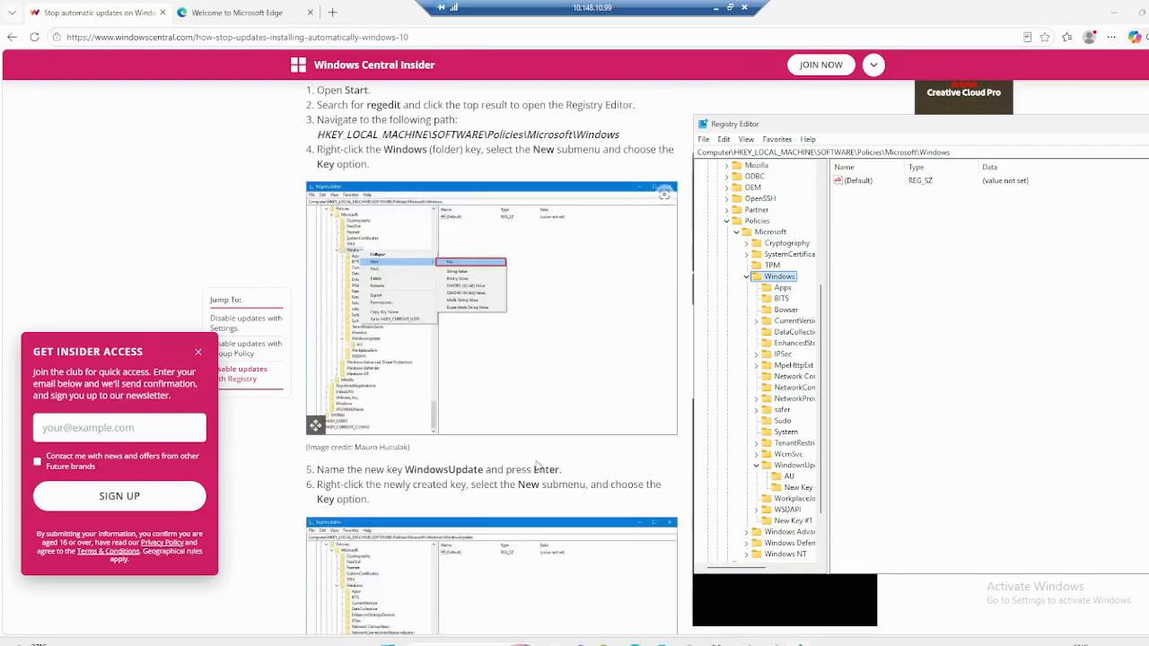
scroll(503, 466, down, 11)
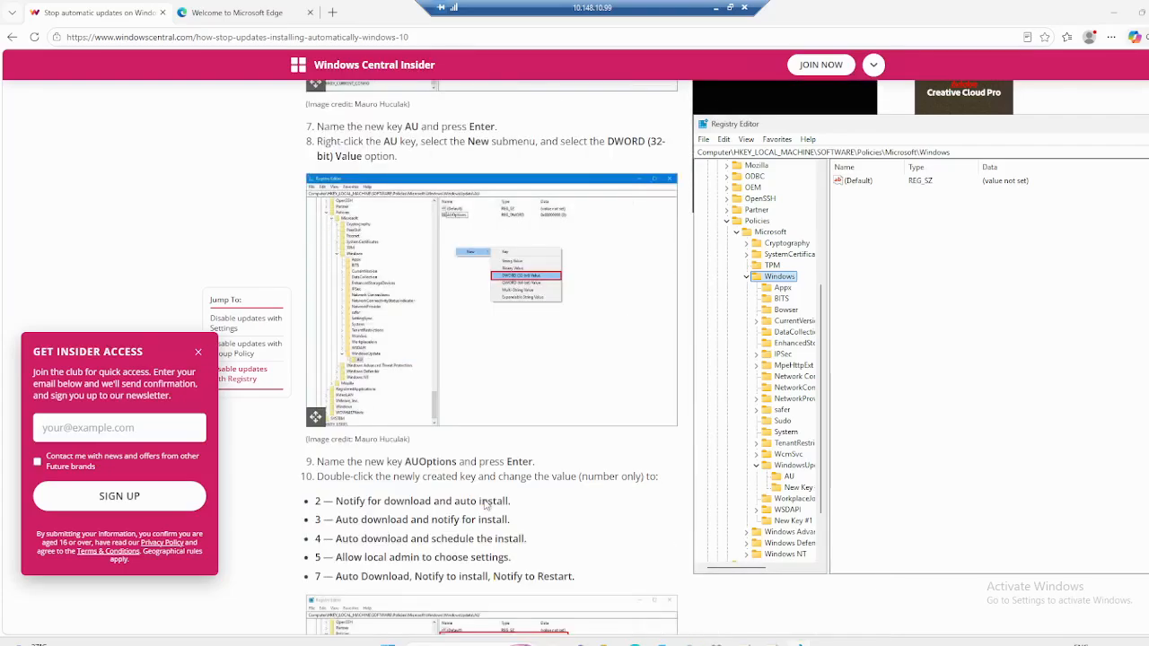
scroll(484, 505, down, 6)
scroll(484, 504, up, 3)
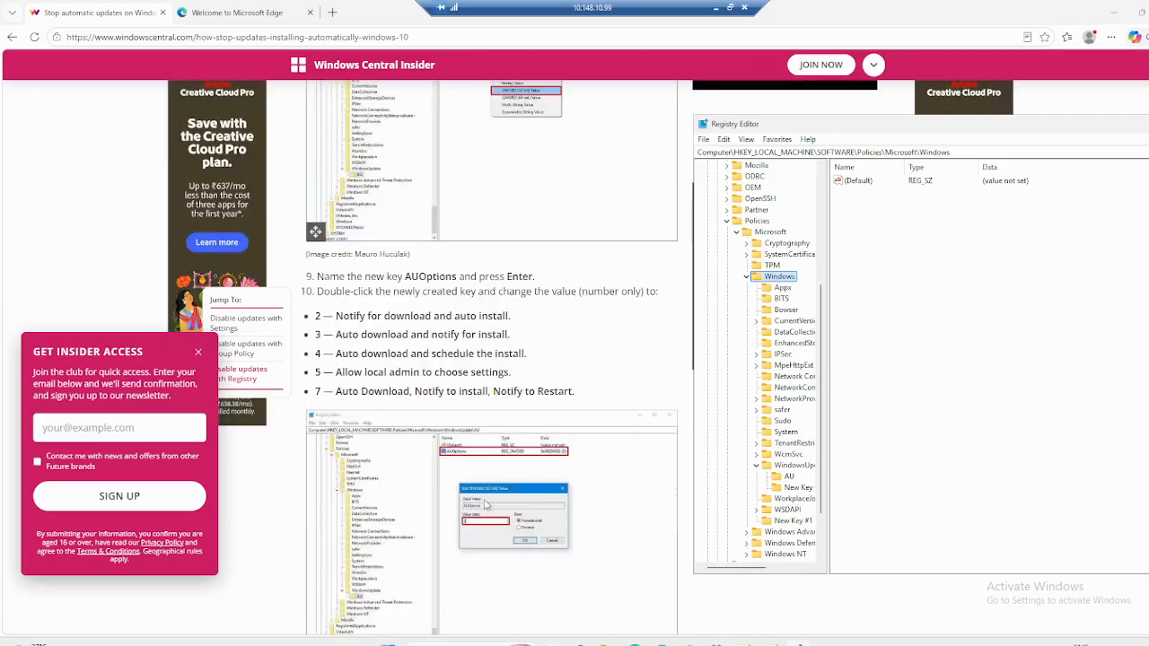
scroll(484, 504, up, 1)
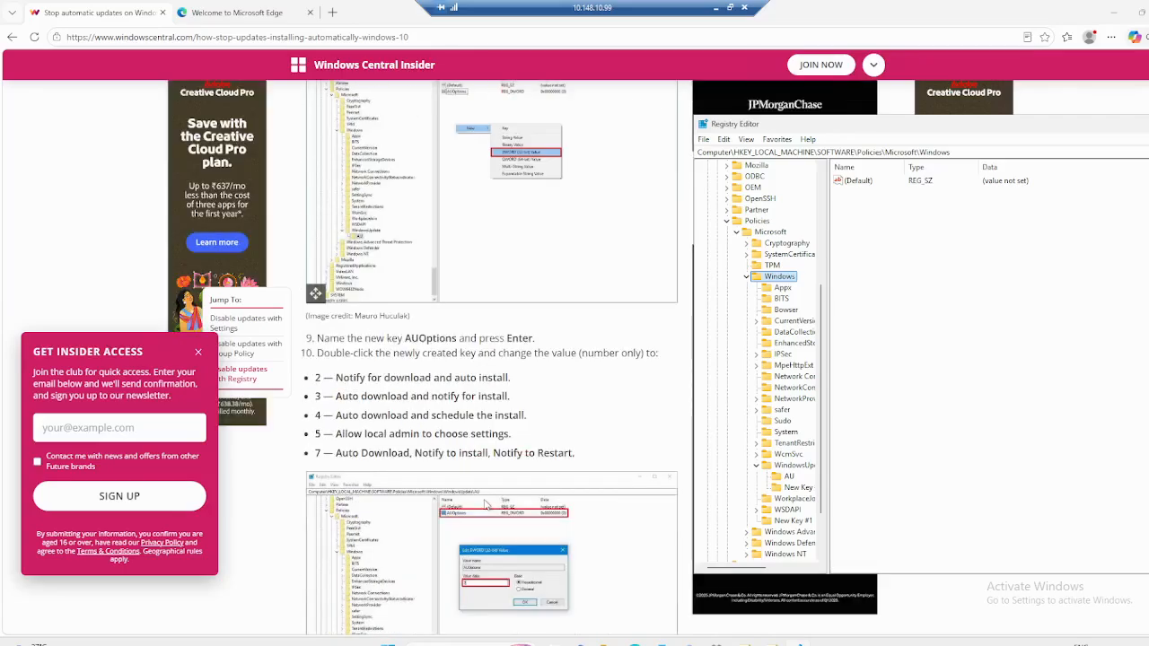
scroll(484, 504, up, 1)
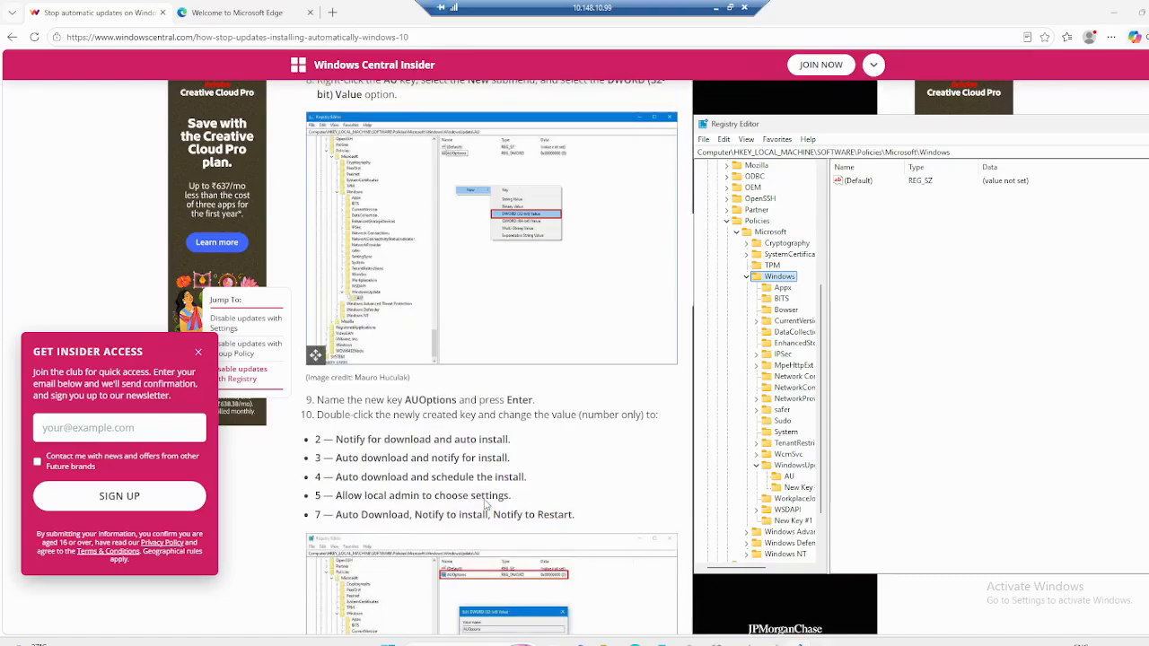
scroll(485, 505, up, 1)
scroll(485, 505, up, 1)
scroll(485, 504, up, 1)
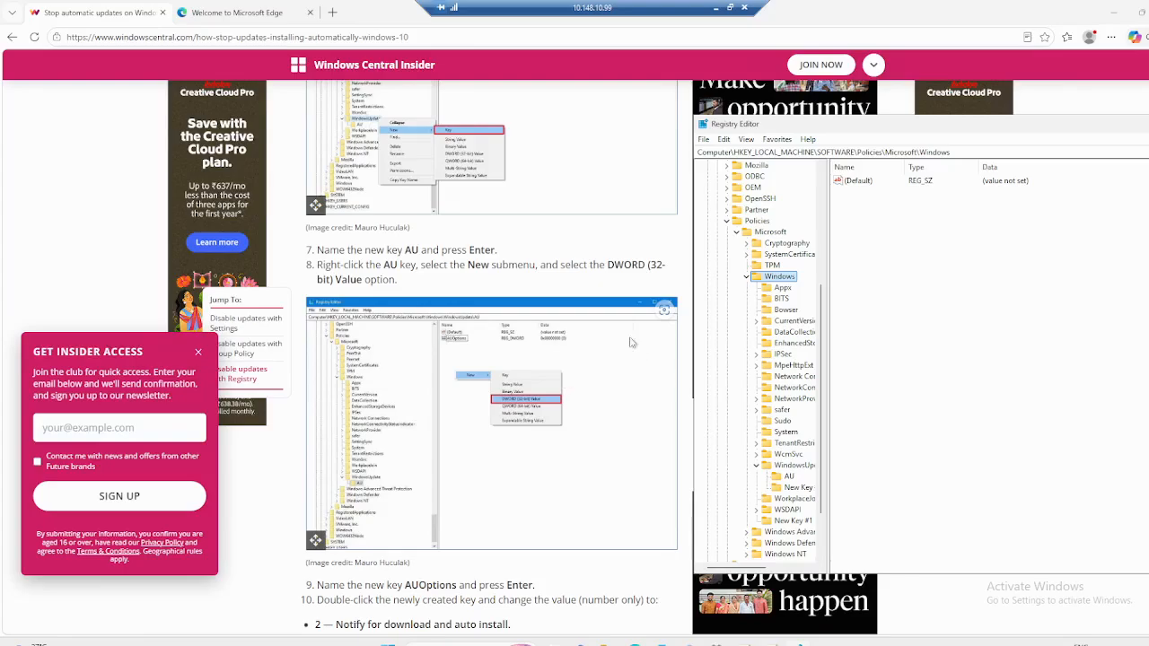
scroll(556, 314, up, 2)
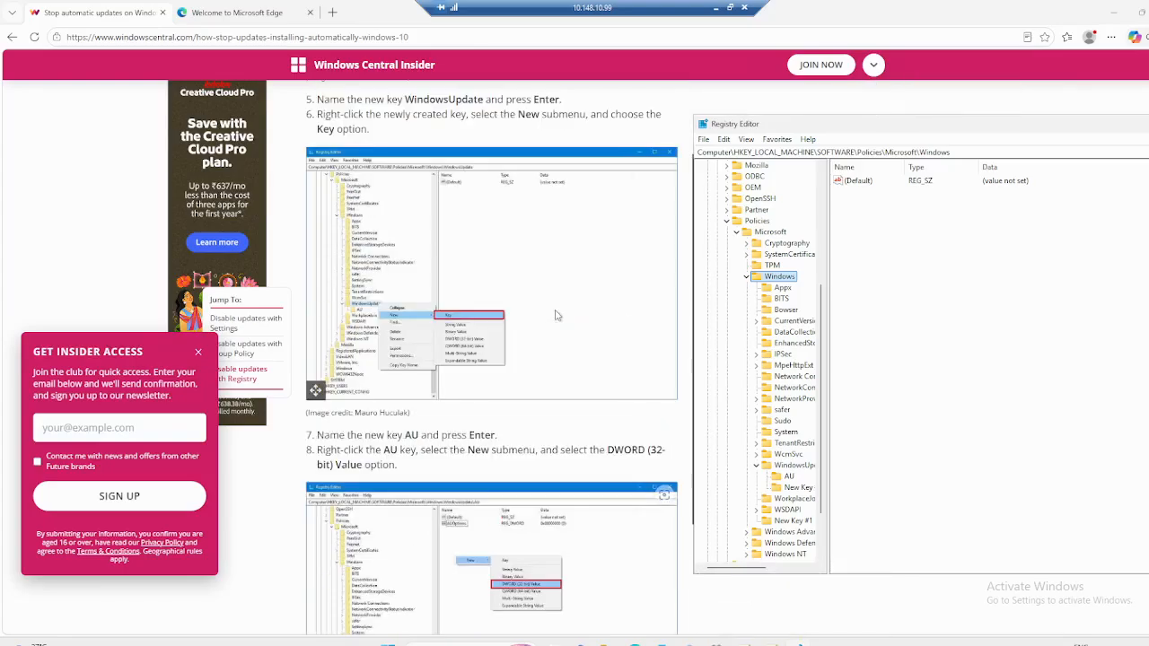
Add a new DWORD (32-bit) value named AUOptions to the AU key under WindowsUpdate
click(791, 477)
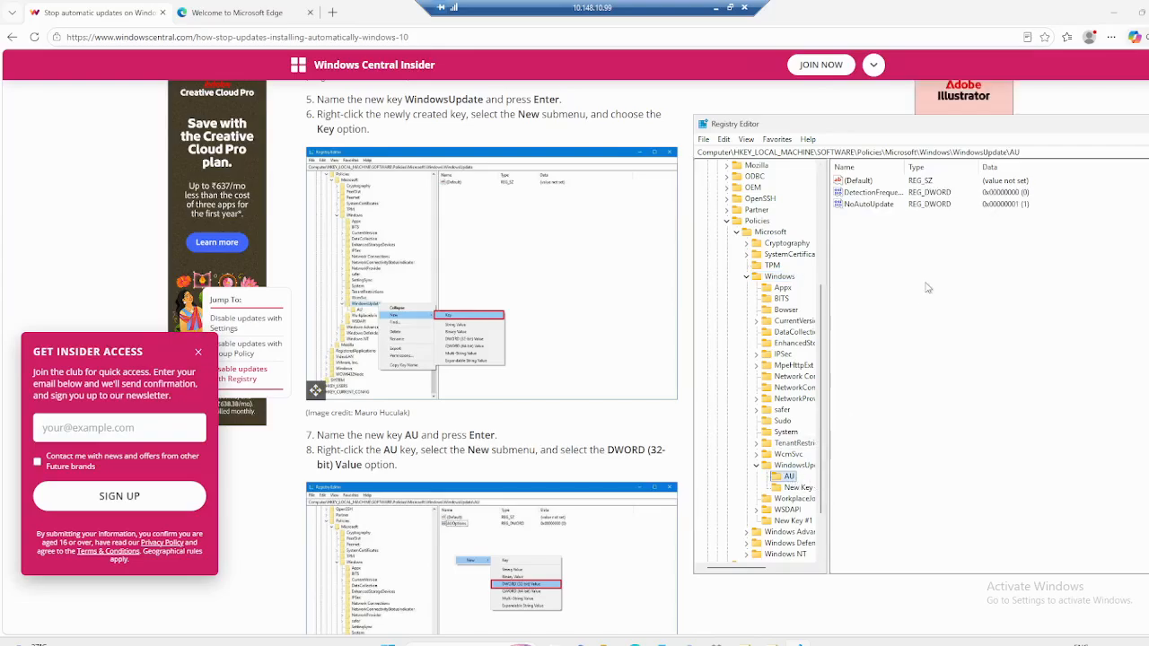
scroll(568, 478, down, 3)
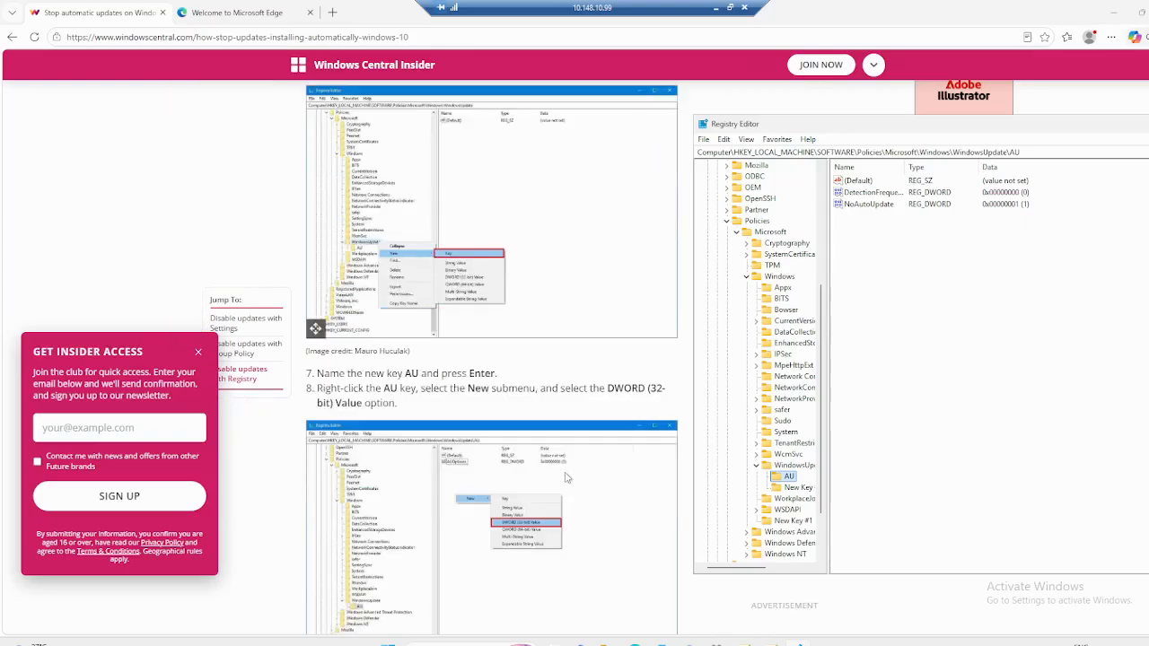
scroll(565, 477, down, 2)
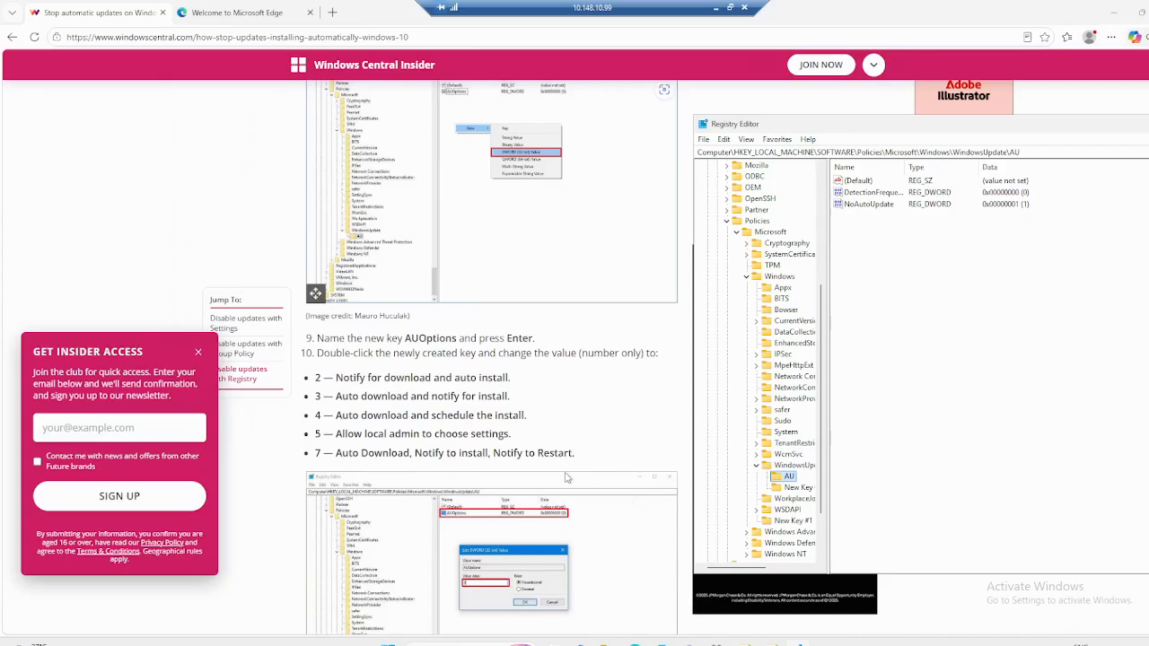
click(885, 280)
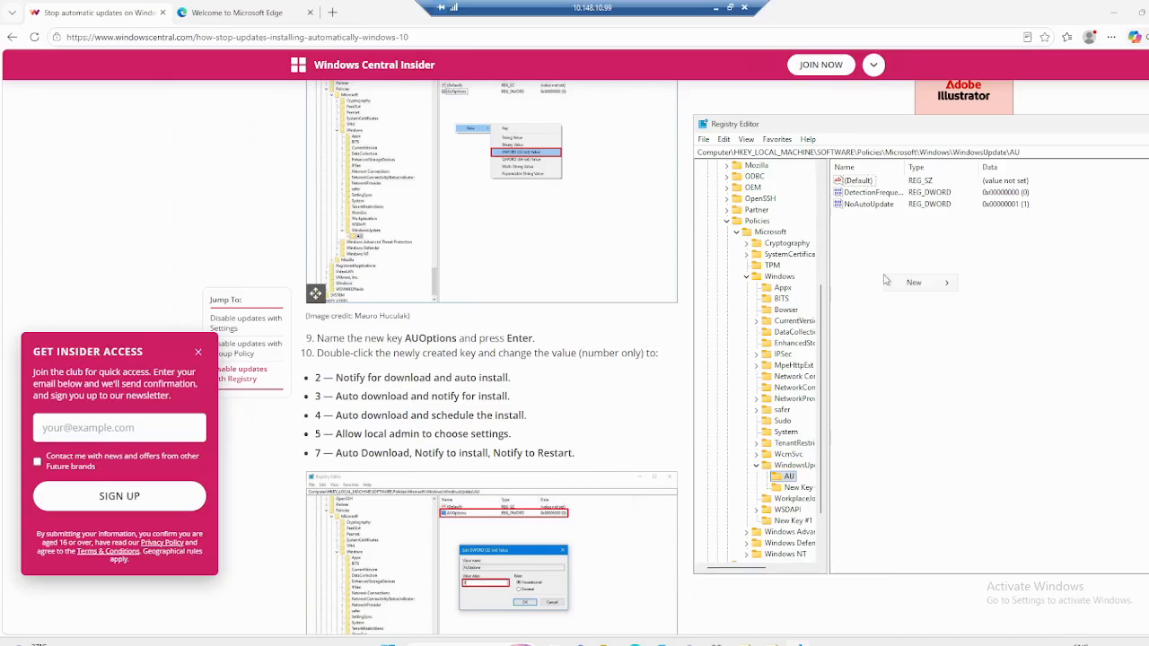
mouse_move(921, 286)
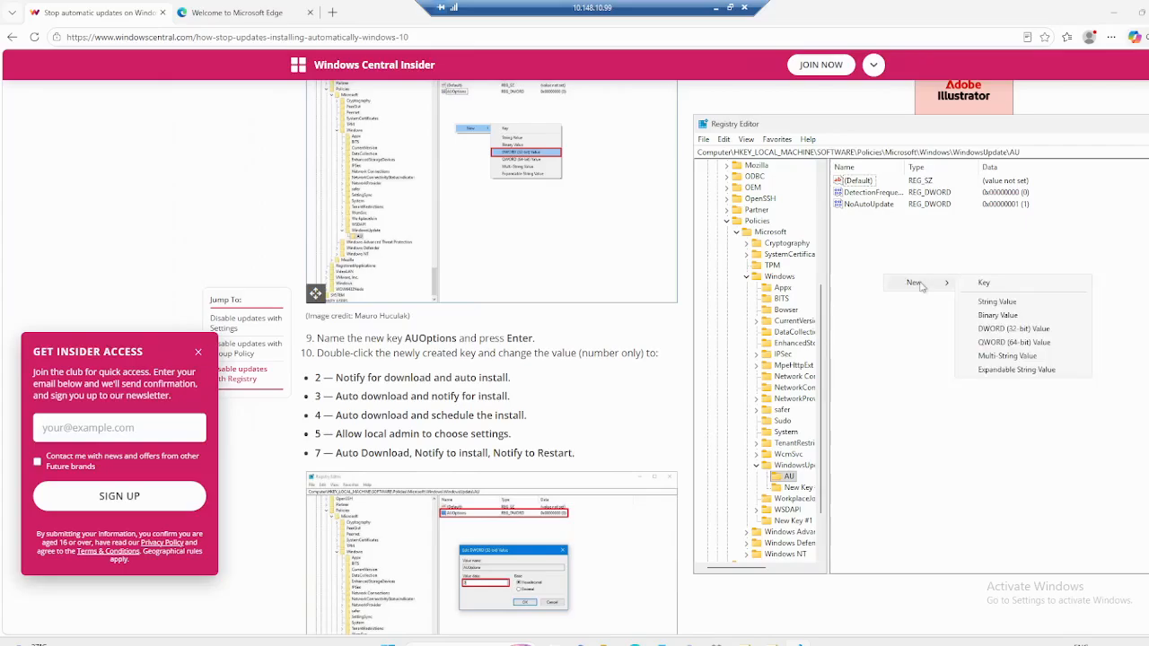
click(1013, 329)
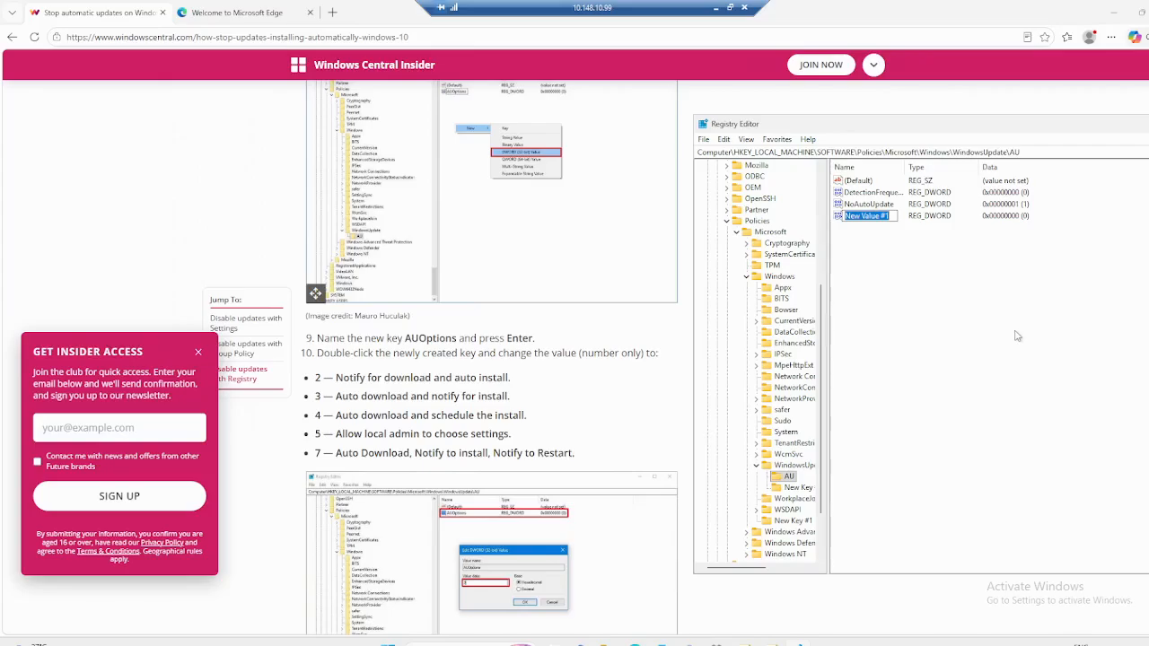
text(AUOptions)
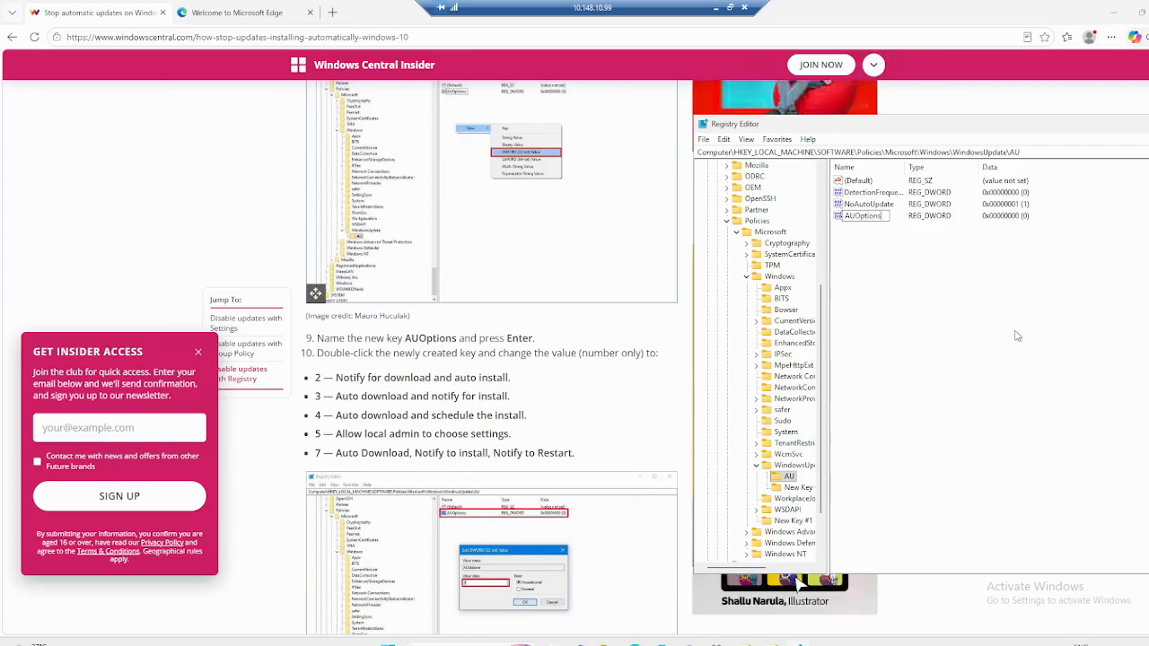
key(Return)
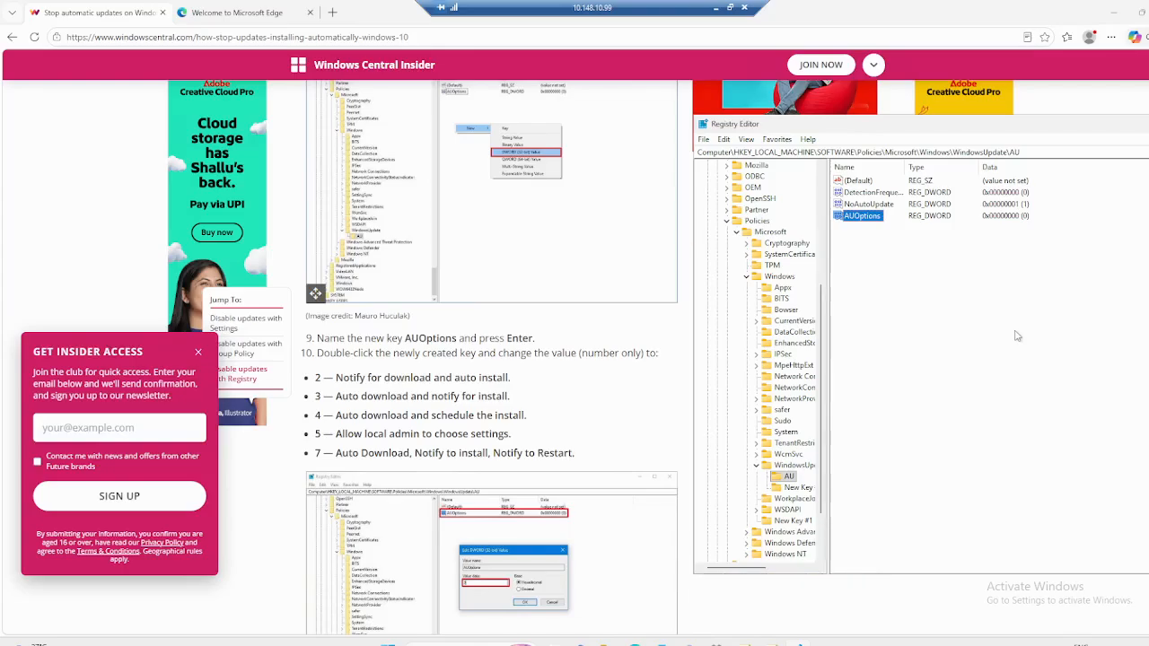
Check the article's quick note on the AUOptions choices and set the AUOptions value data in the AU key to 2
scroll(441, 421, down, 1)
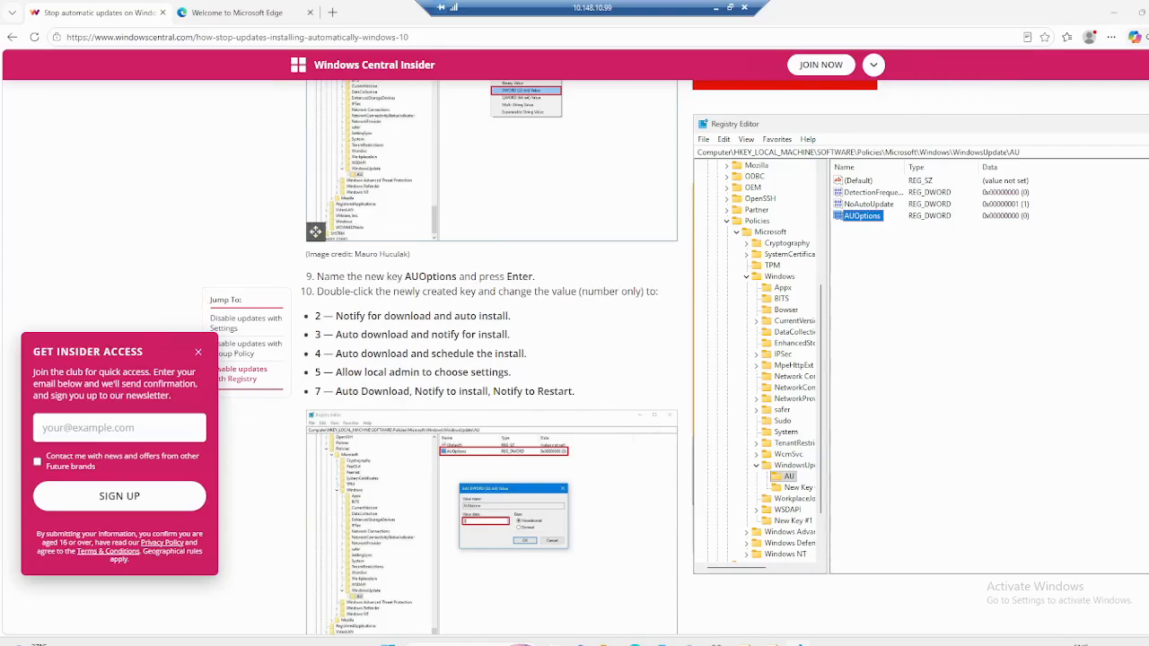
scroll(415, 382, down, 3)
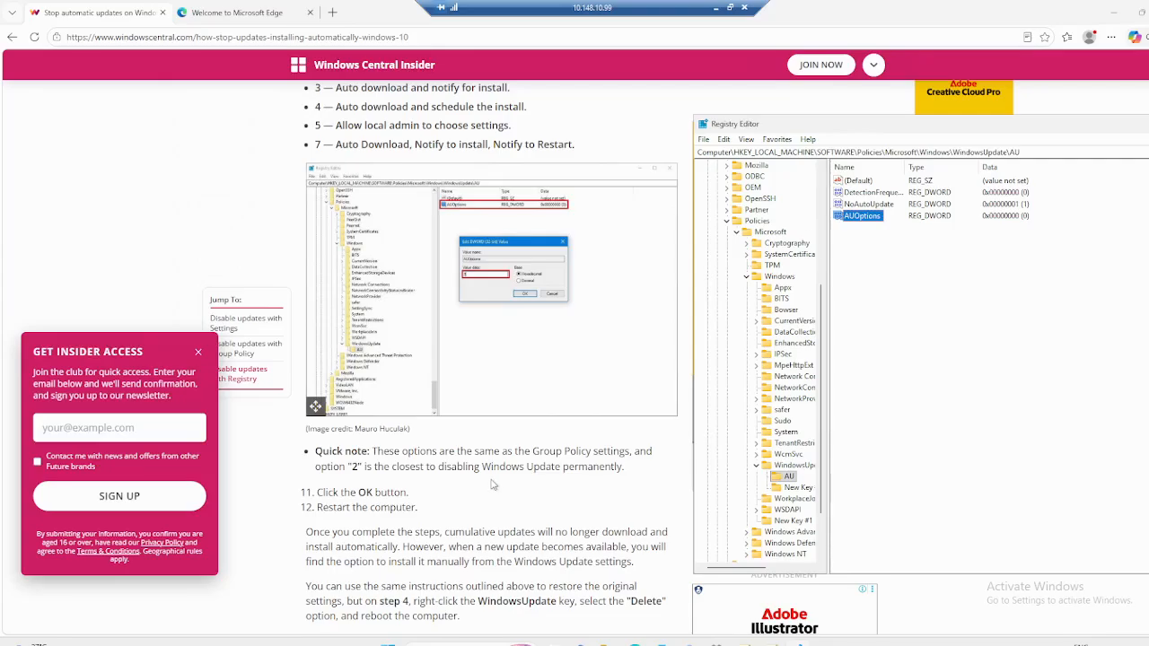
scroll(504, 485, up, 1)
right_click(868, 221)
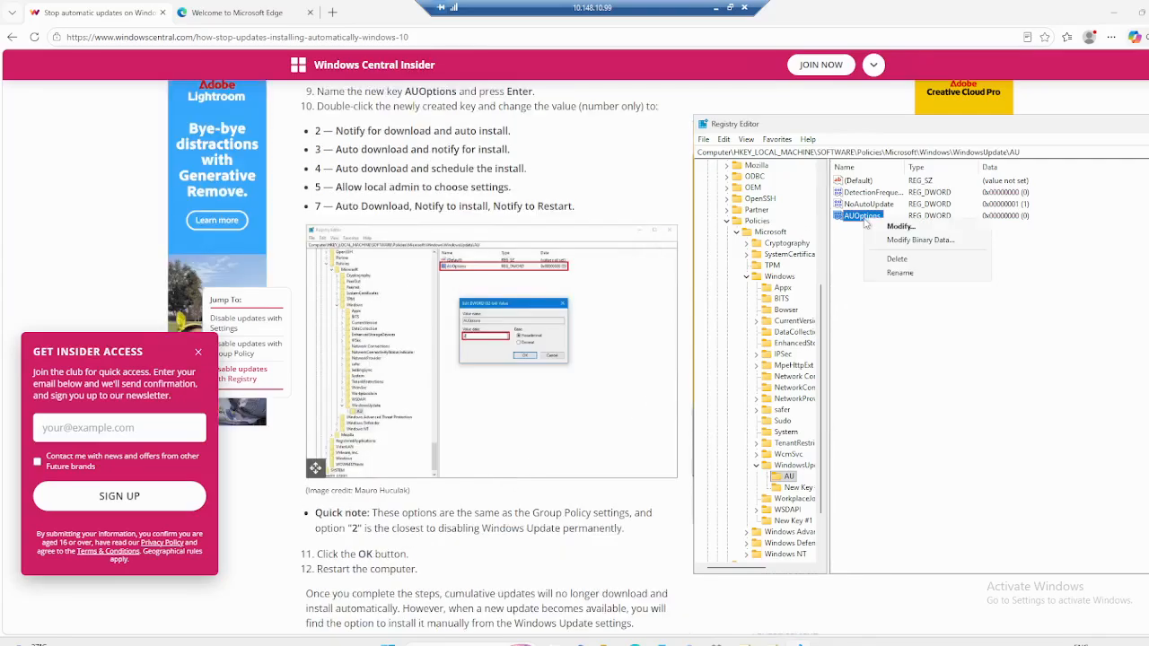
click(901, 228)
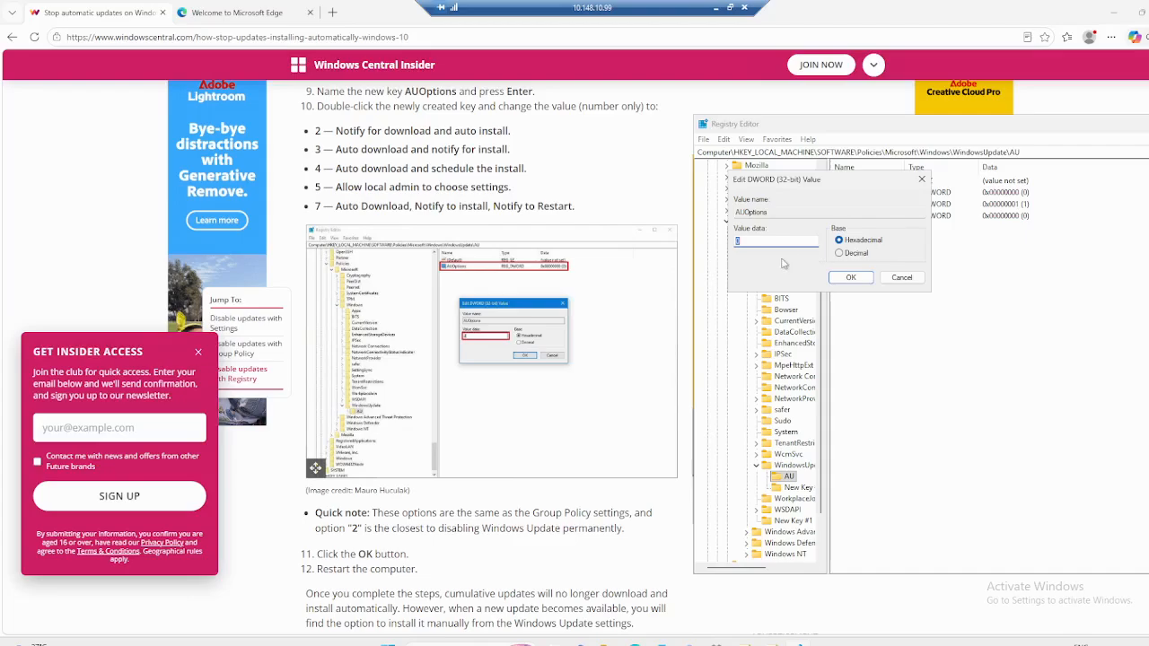
text(2)
click(865, 279)
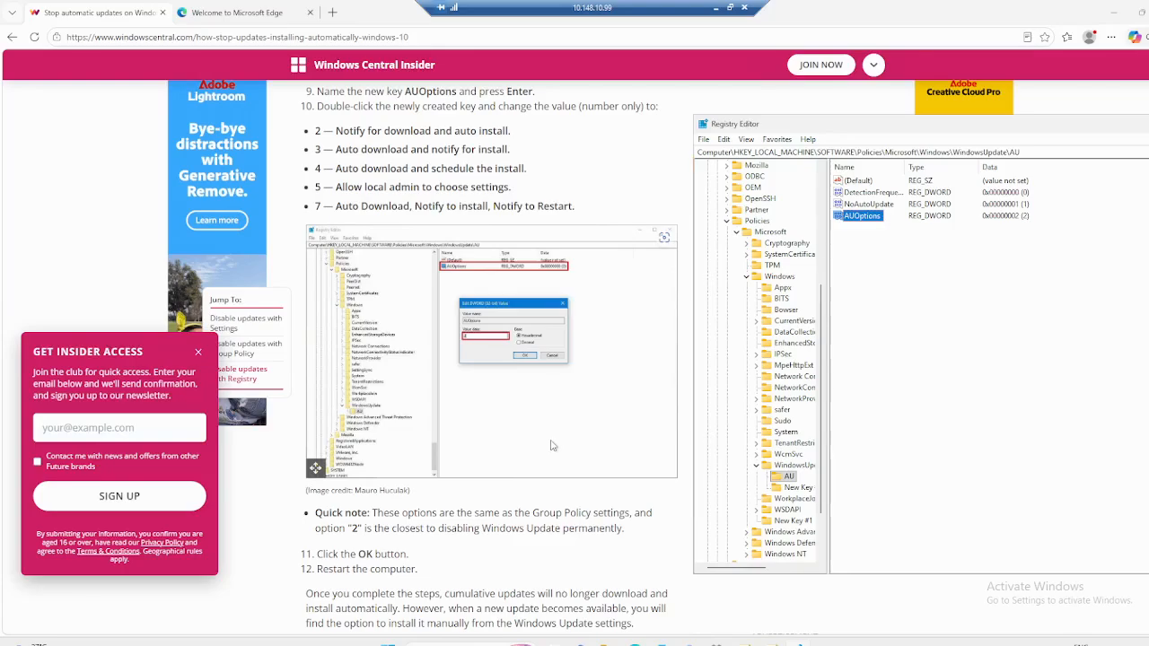
Review the rest of the article and restart the virtual machine, choosing to restart anyway despite other active users
scroll(552, 445, down, 3)
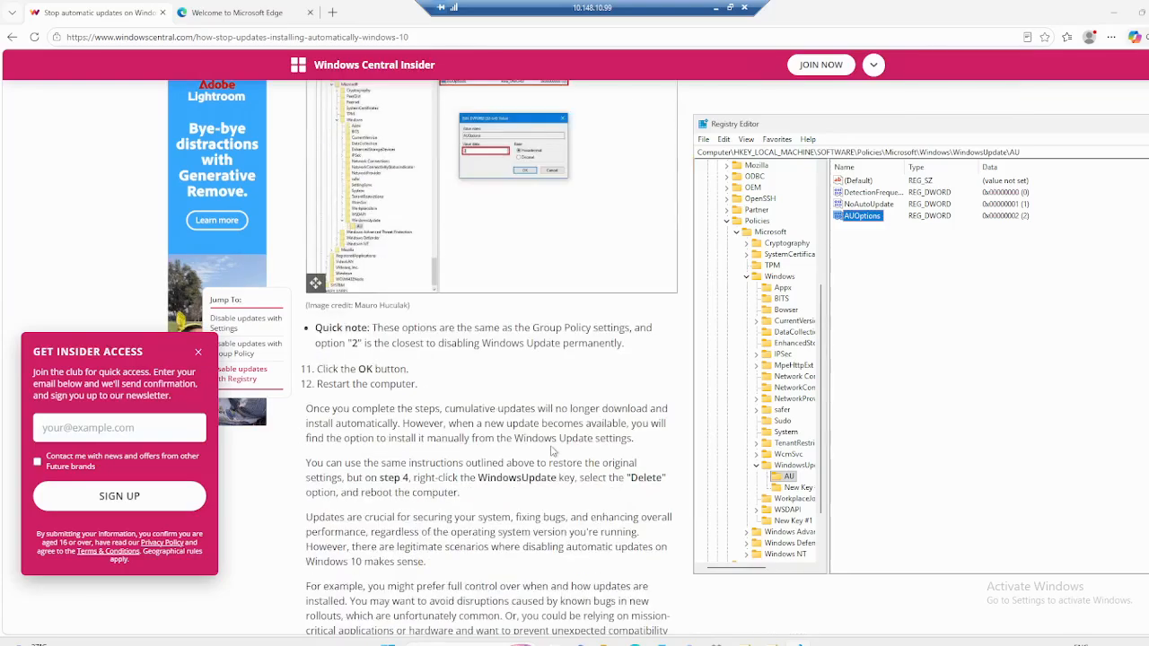
scroll(553, 451, down, 2)
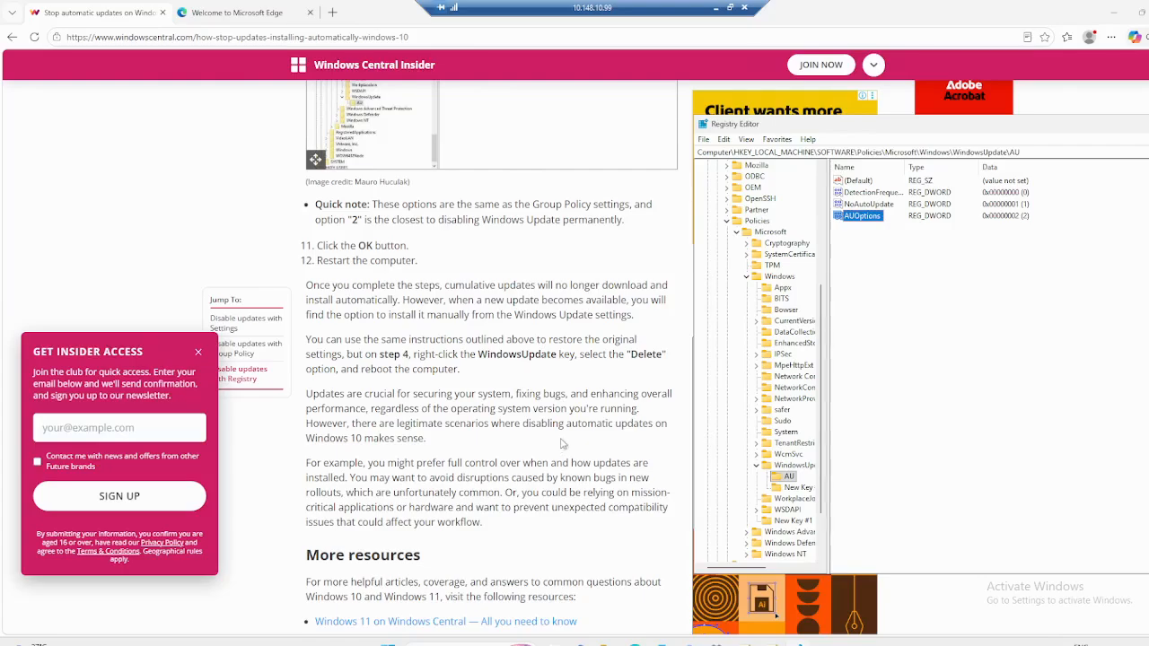
scroll(567, 438, down, 5)
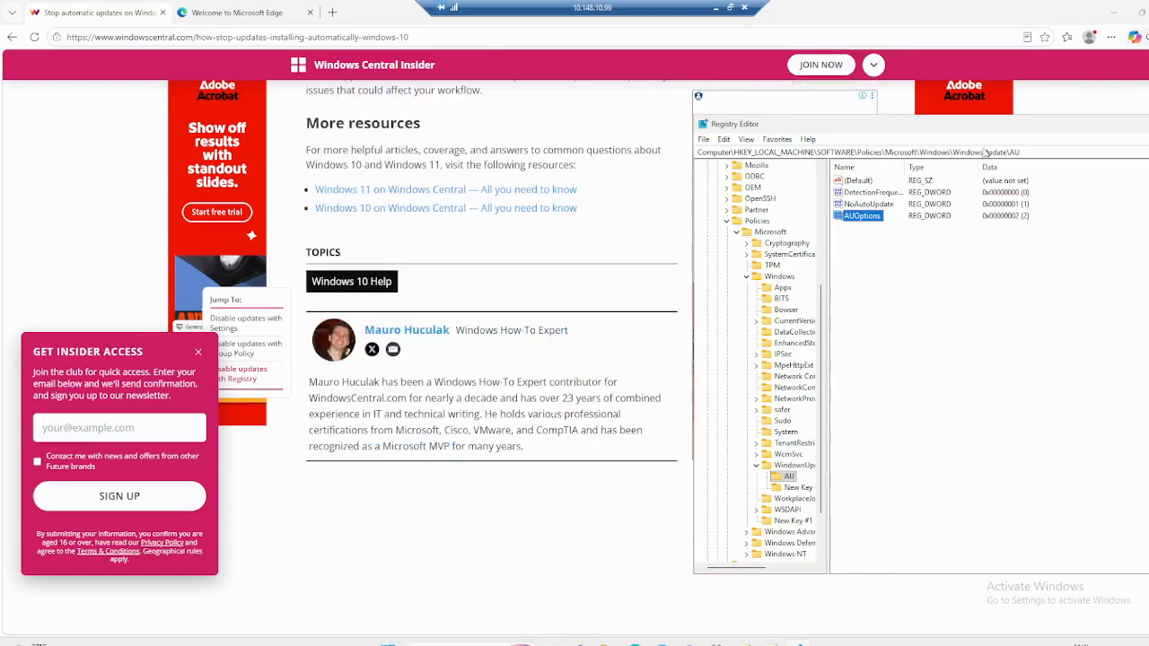
drag(947, 131, 812, 145)
scroll(438, 499, down, 7)
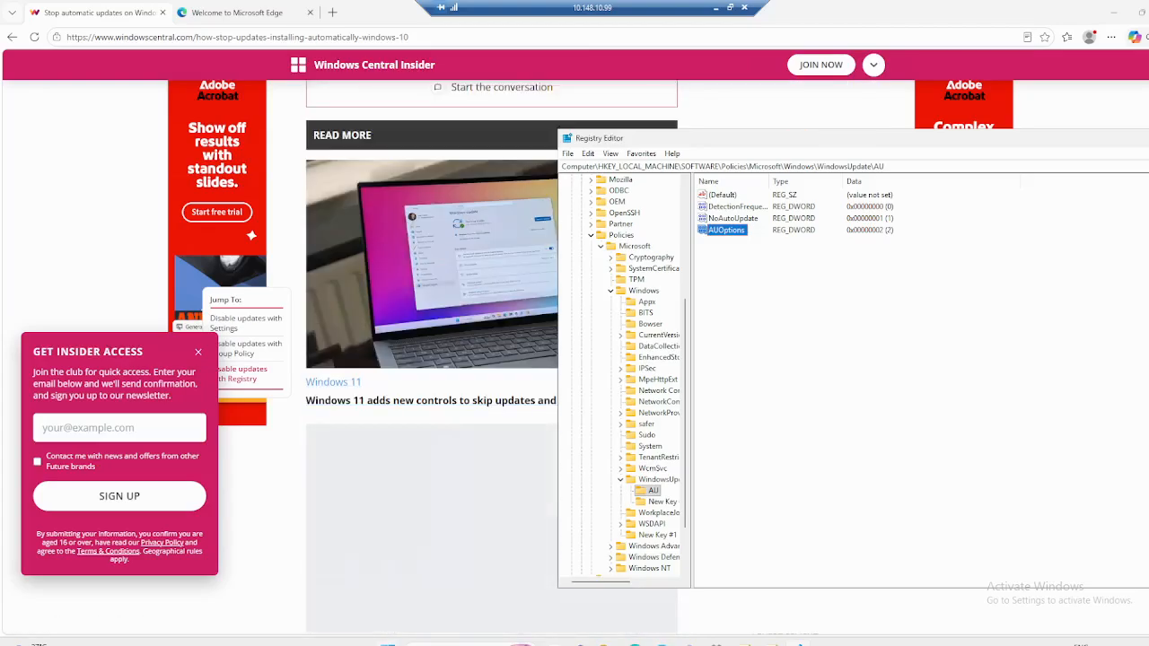
key(super)
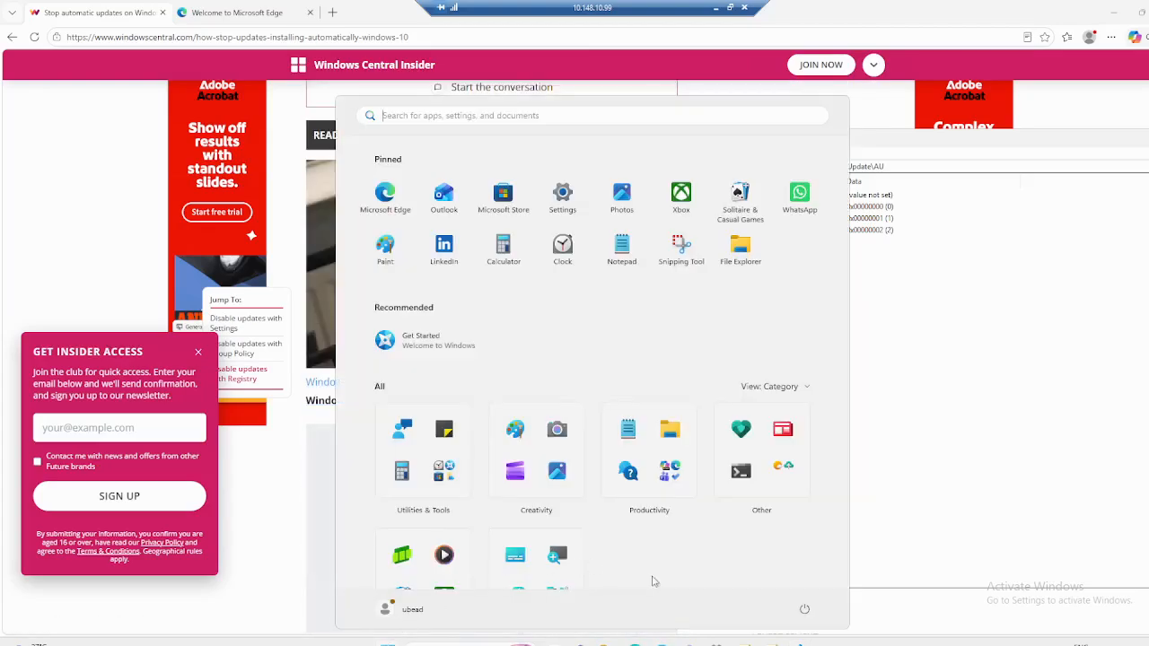
click(805, 611)
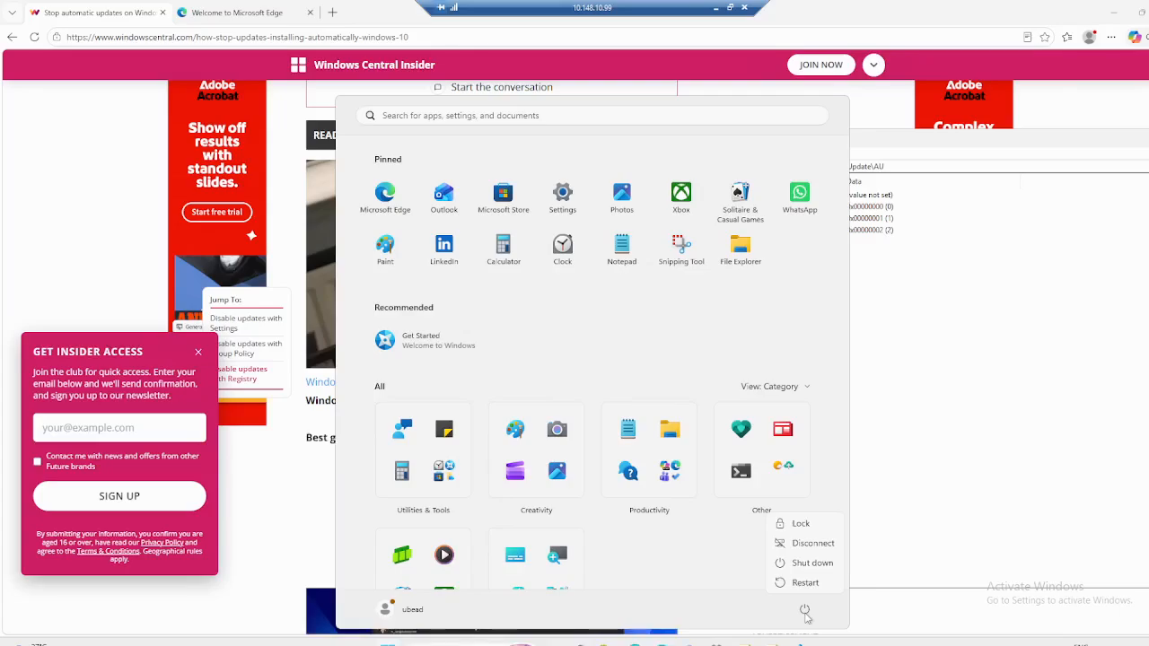
click(807, 582)
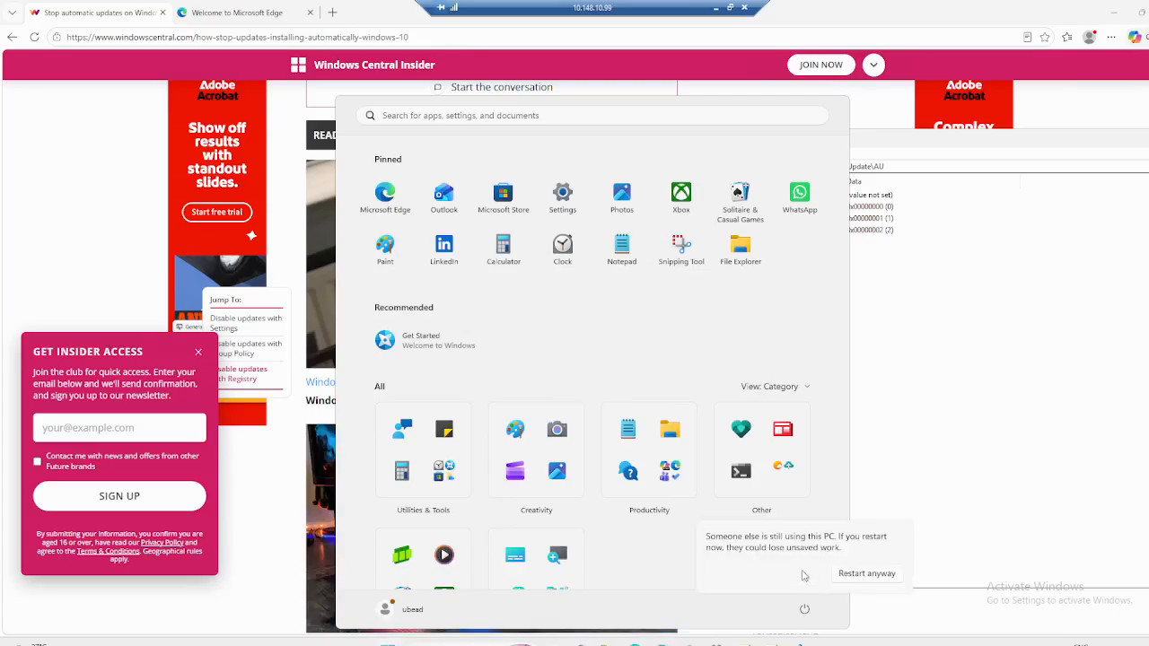
click(876, 574)
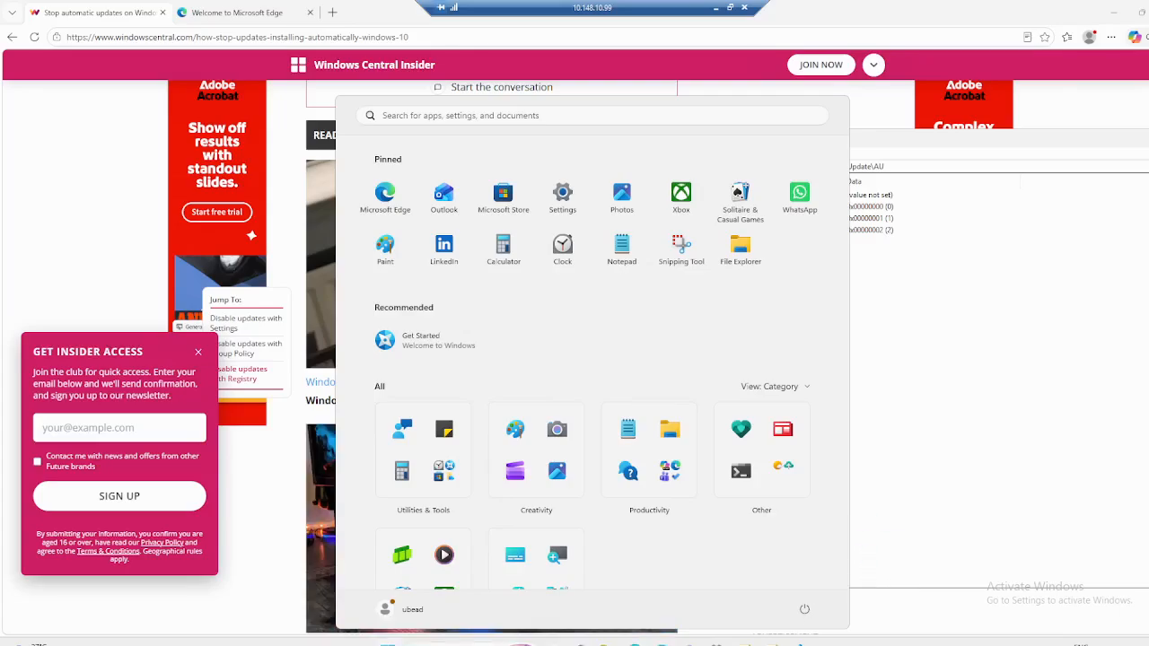